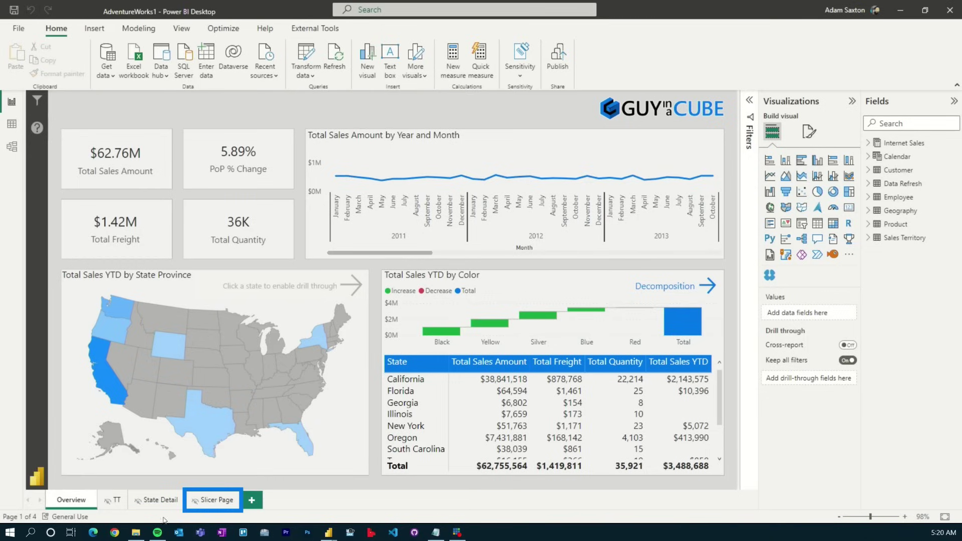
Inspect the page navigation action of the back arrow on the Slicer Page and follow it to the Overview page
left_click(211, 500)
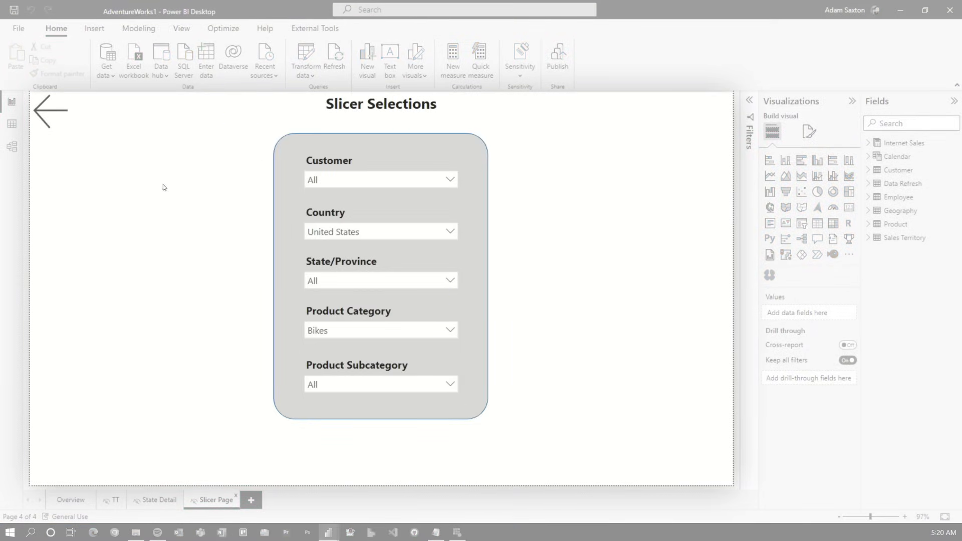
left_click(46, 111)
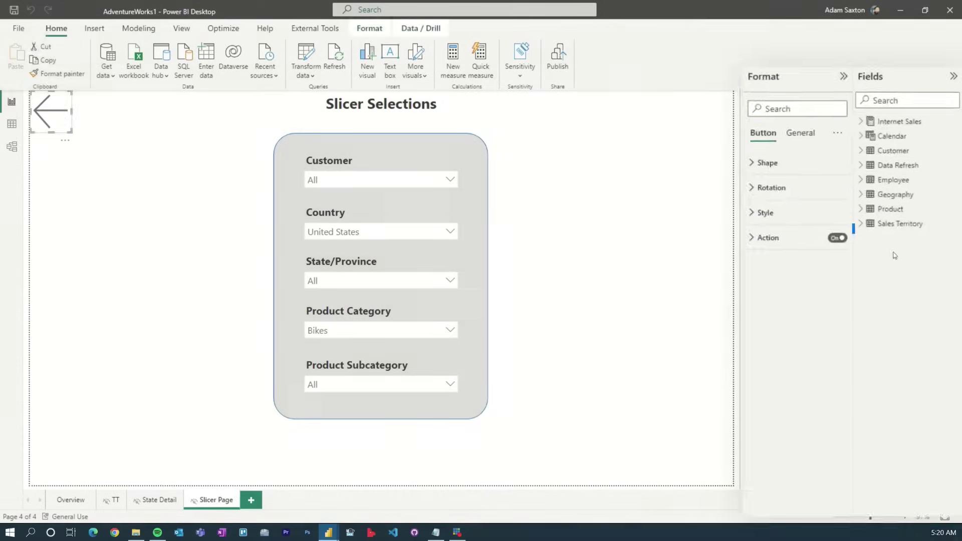
left_click(649, 120)
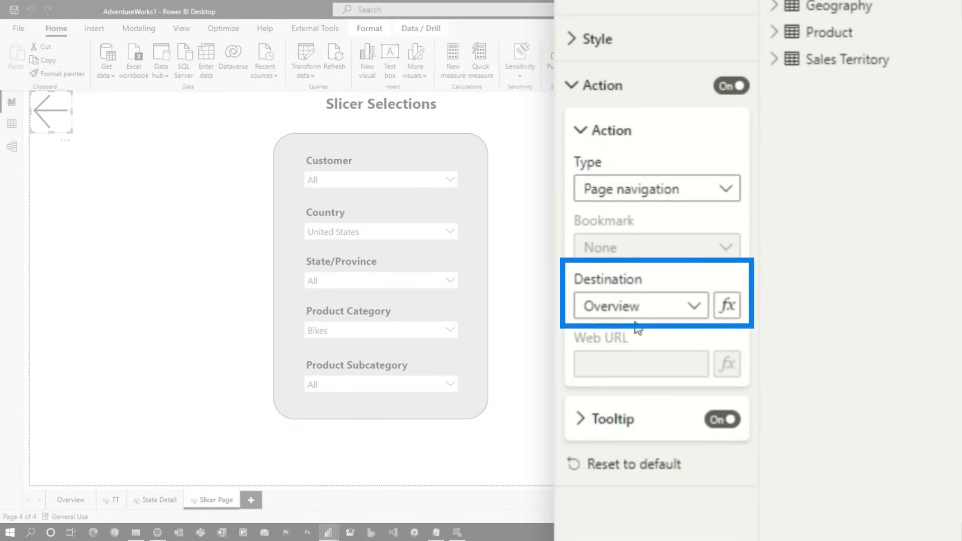
left_click(55, 121, "ctrl")
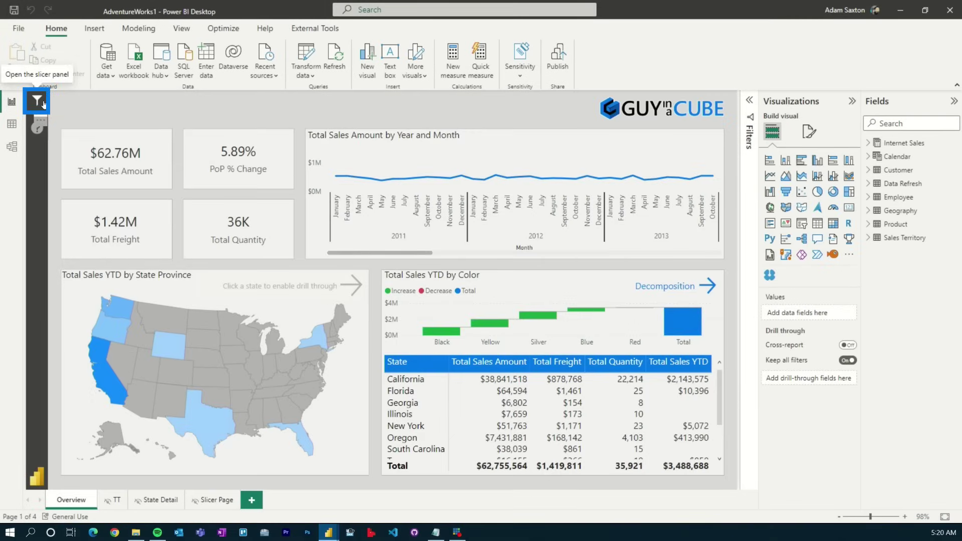
Inspect the page navigation action of the Overview page's filter button and follow it to the Slicer Page
left_click(43, 104)
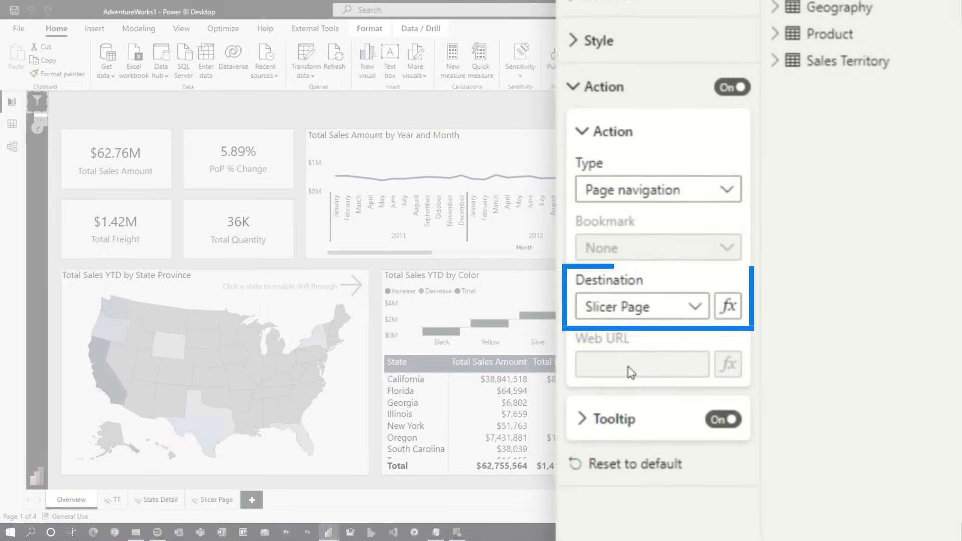
left_click(601, 85)
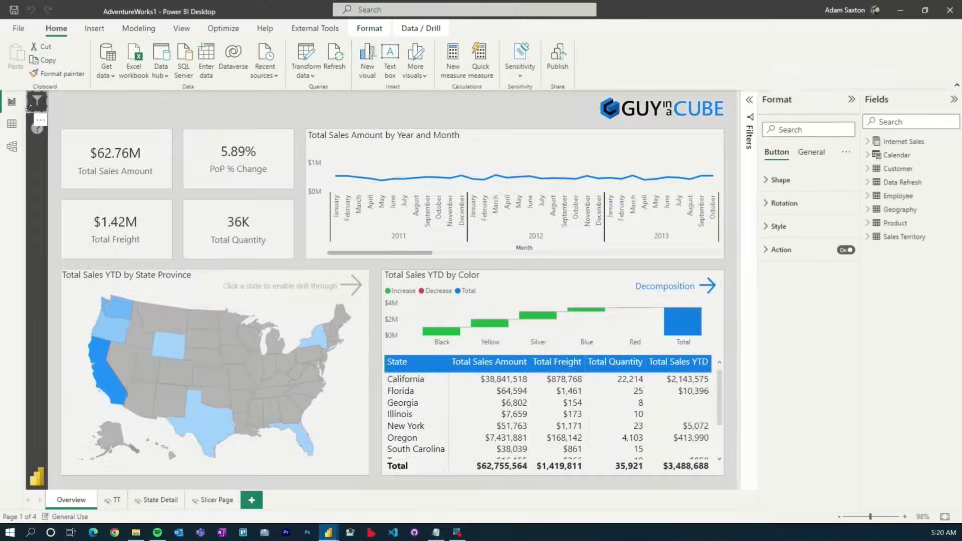
left_click(40, 107, "ctrl")
Review which report pages the Customer slicer is synced with and shown on
left_click(183, 29)
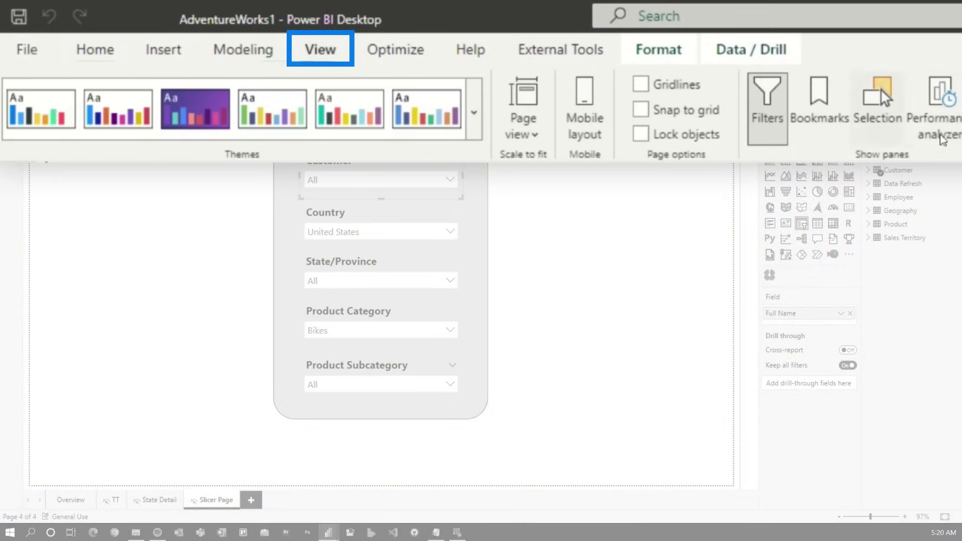
left_click(883, 121)
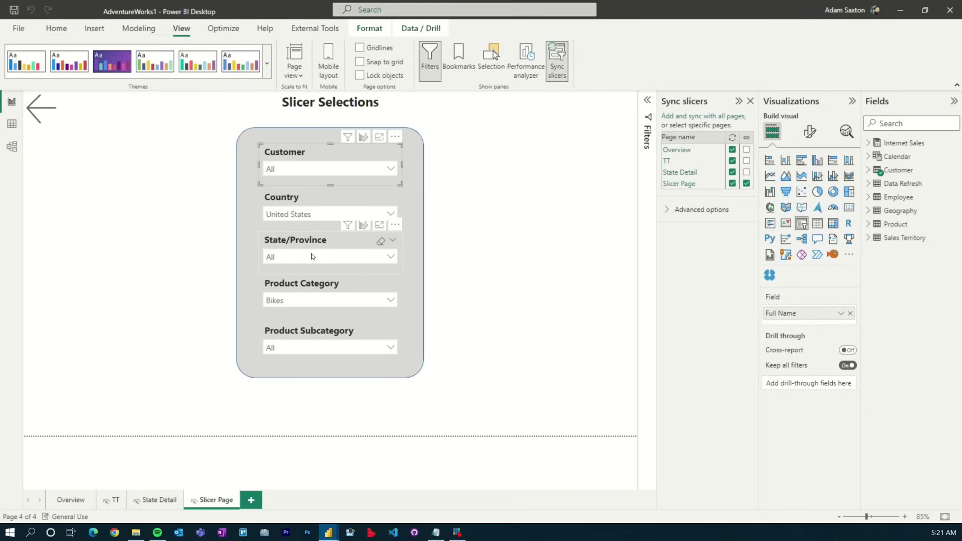
left_click(750, 101)
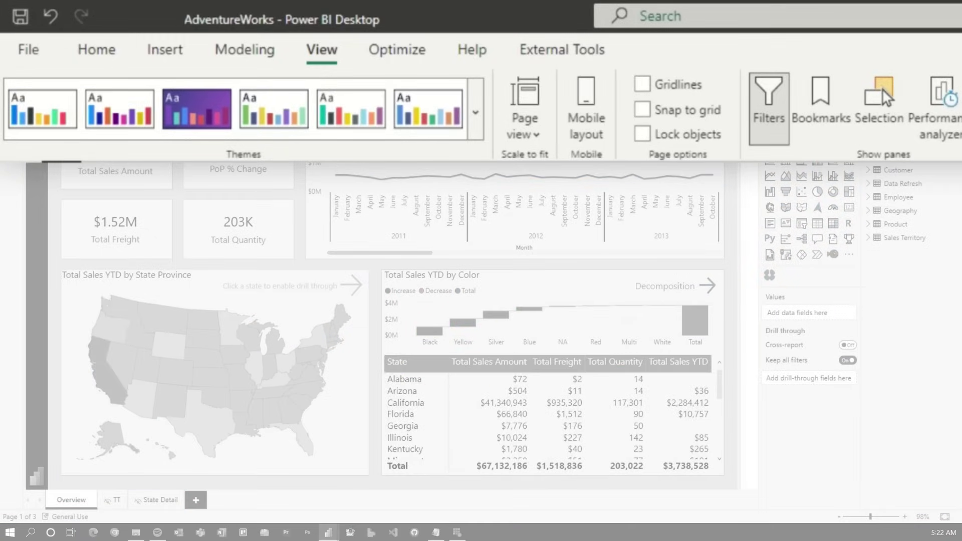
Insert a rounded rectangle on the Overview page and size it as a full-height panel along the report's left edge
left_click(187, 60)
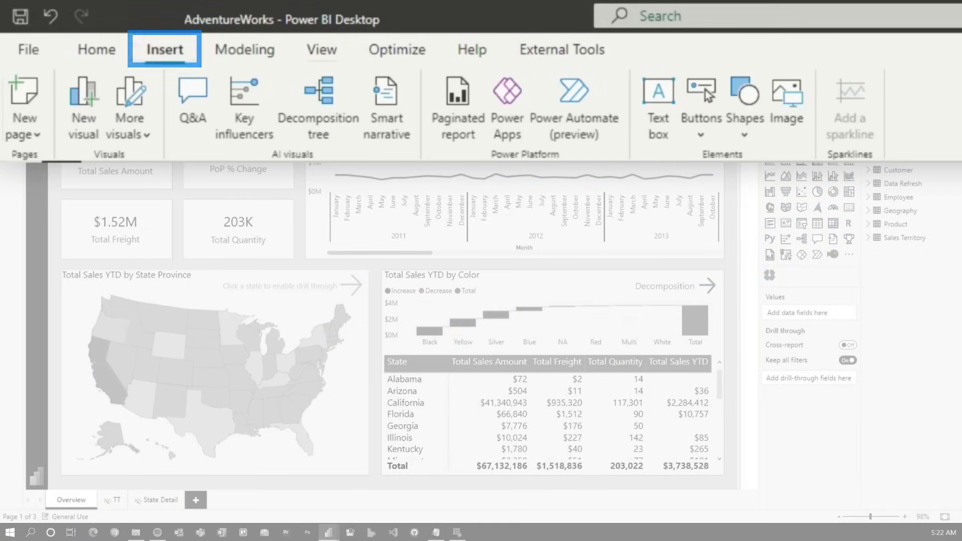
left_click(746, 125)
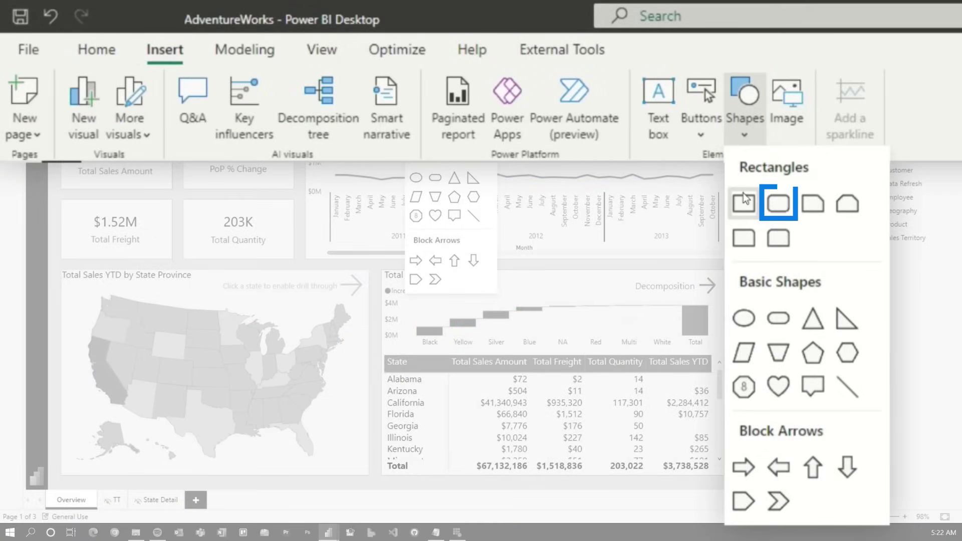
left_click(779, 203)
left_click_drag(200, 178, 122, 143)
left_click_drag(192, 257, 230, 488)
left_click_drag(230, 291, 179, 298)
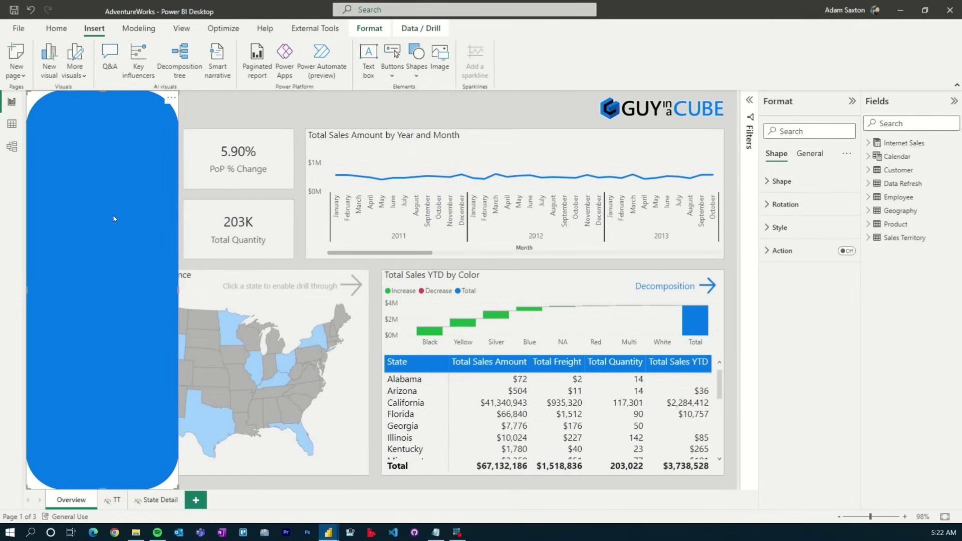
Turn off the background effect of the rounded rectangle panel
left_click(810, 153)
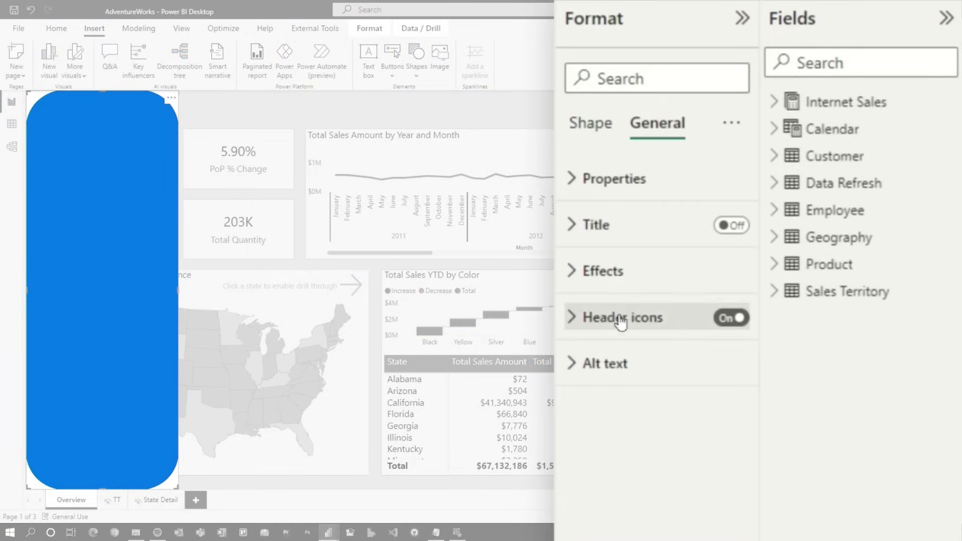
left_click(622, 283)
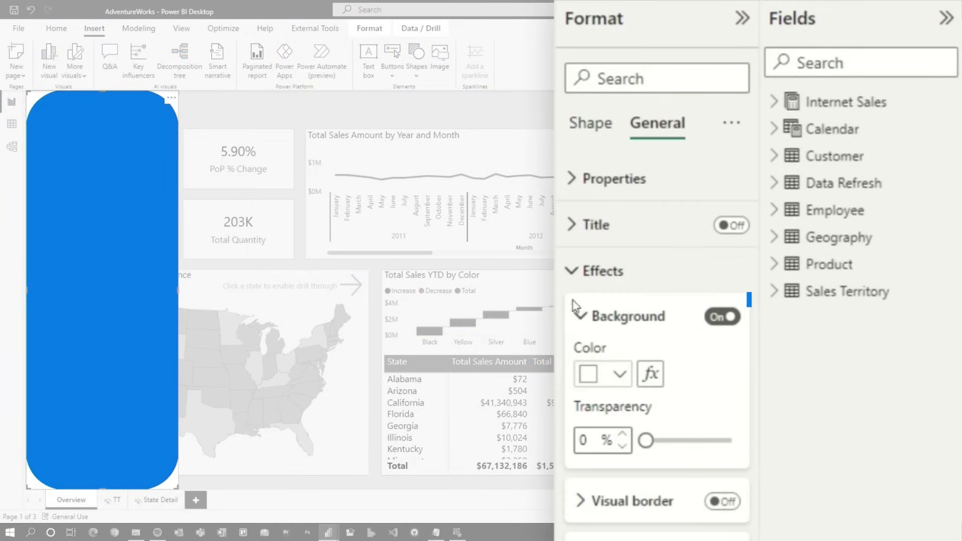
left_click(727, 317)
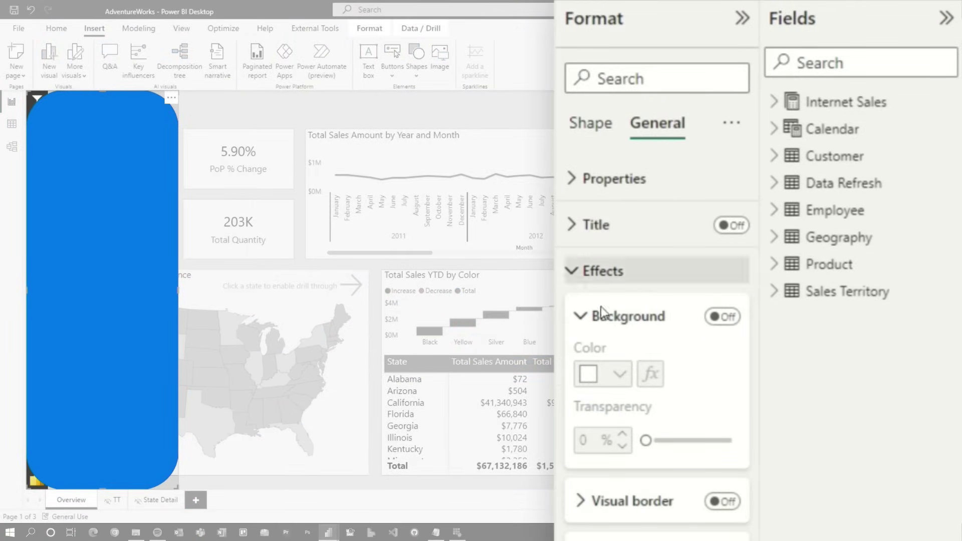
left_click(624, 276)
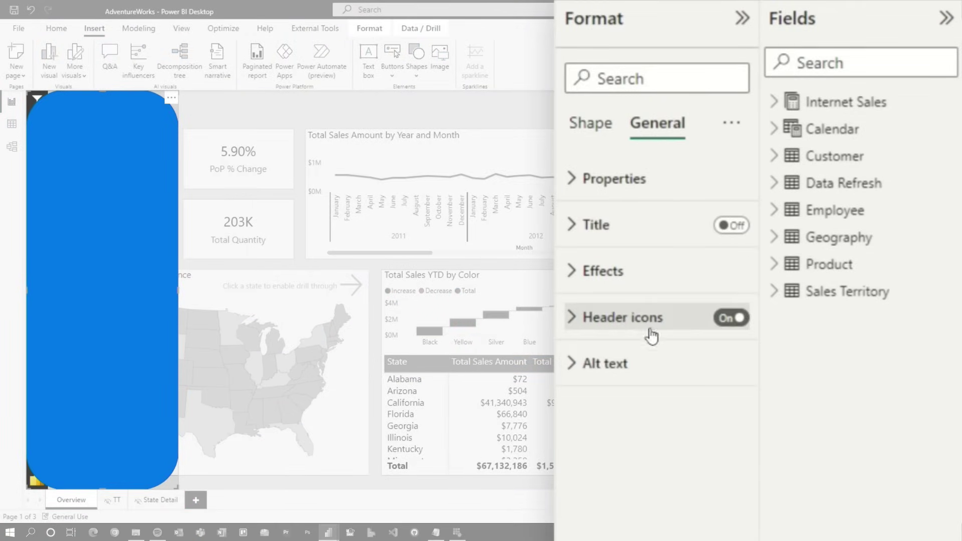
Set the panel's rounded corners to 10%
left_click(606, 123)
left_click(618, 186)
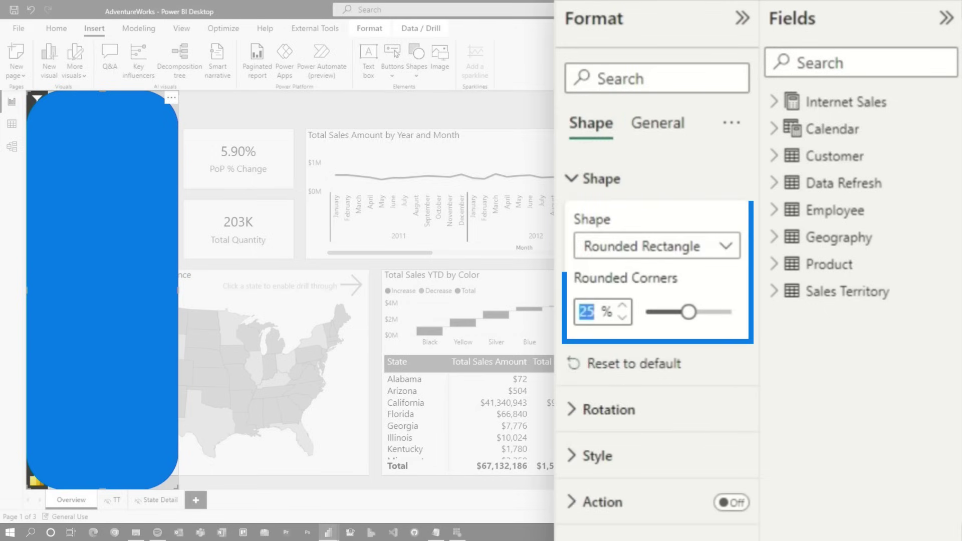
type("10")
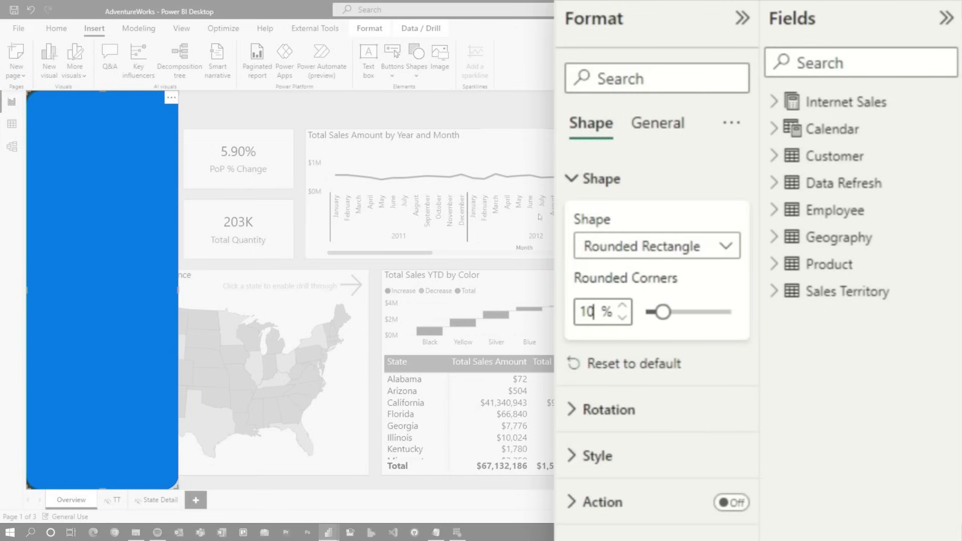
left_click(177, 103)
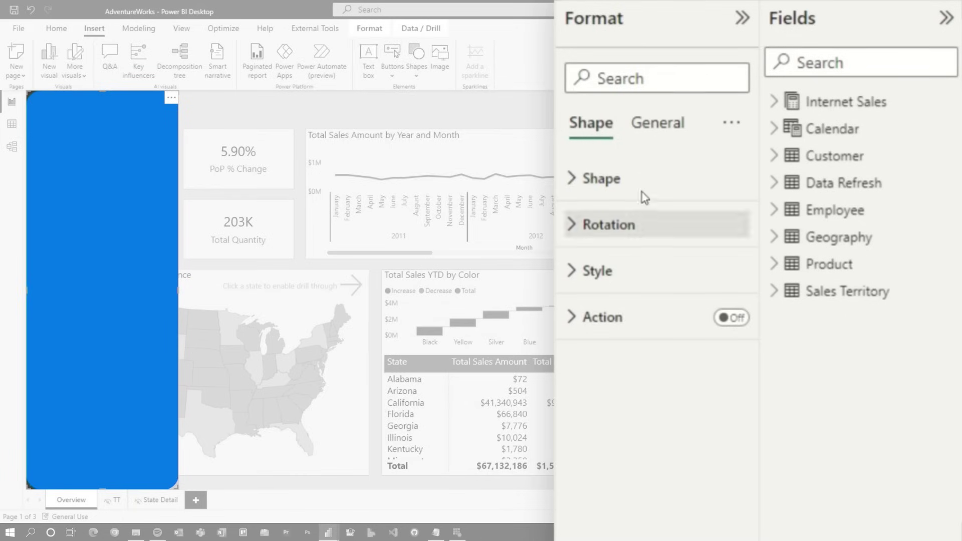
Change the panel's fill to a lighter blue theme color
left_click(607, 271)
left_click(620, 141)
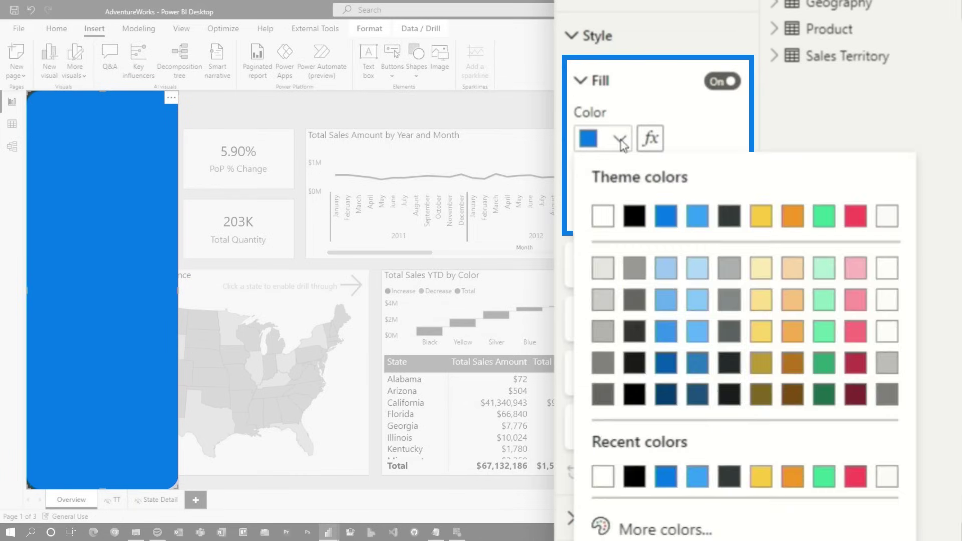
left_click(668, 300)
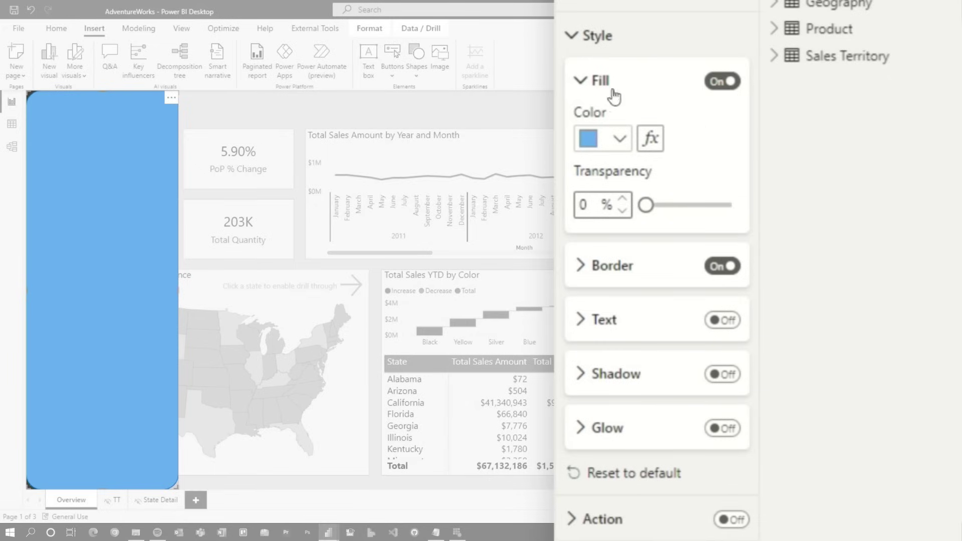
left_click(636, 86)
Set the panel's border color to black and deselect the shape
left_click(612, 139)
left_click(609, 208)
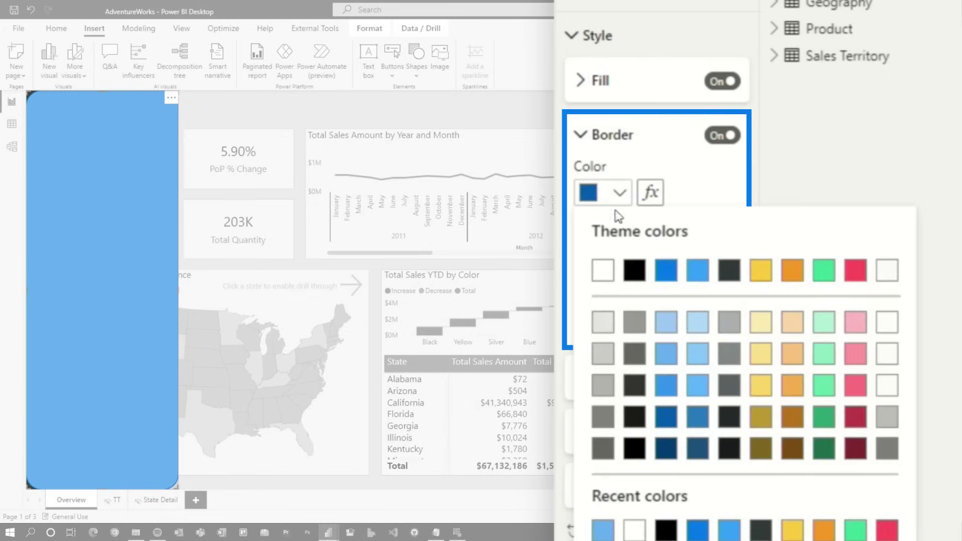
left_click(642, 274)
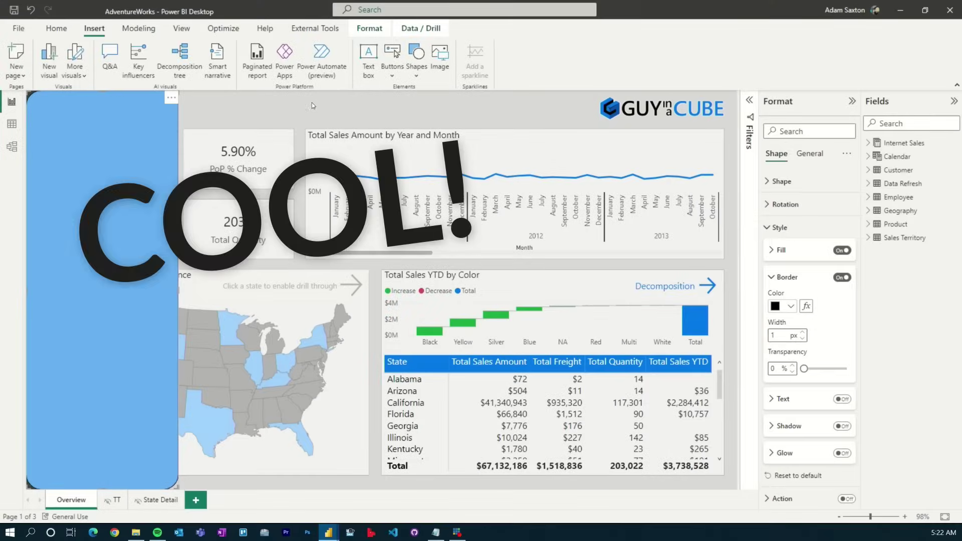
key("Escape")
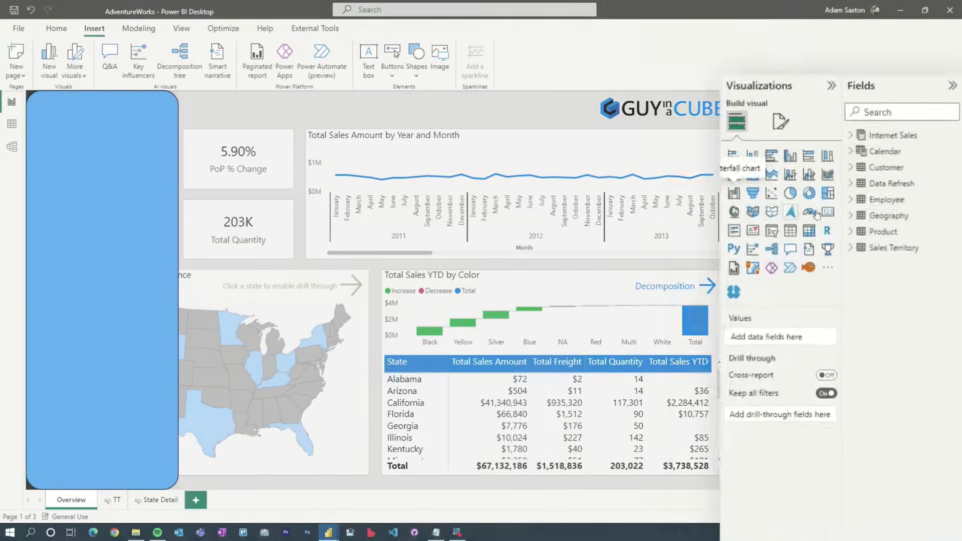
Add a slicer to the Overview page using the Year field from the Calendar table
left_click(802, 223)
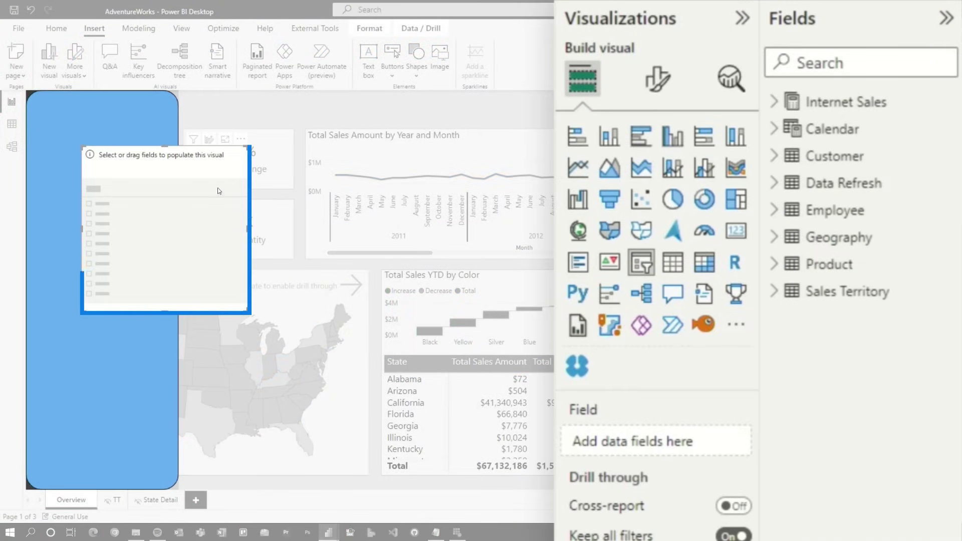
left_click(775, 132)
left_click_drag(855, 299, 242, 217)
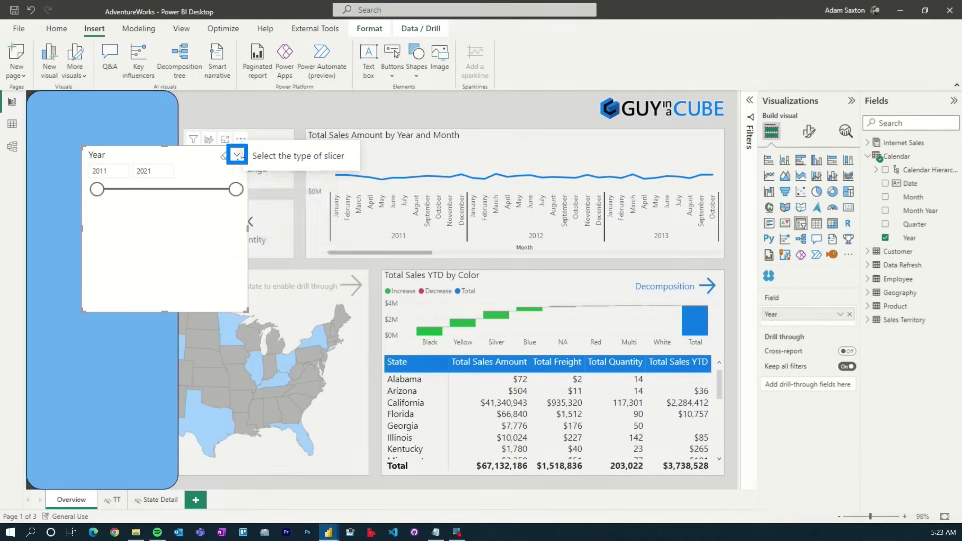
Switch the Year slicer to the Dropdown style and fit it inside the upper part of the blue panel
left_click(238, 157)
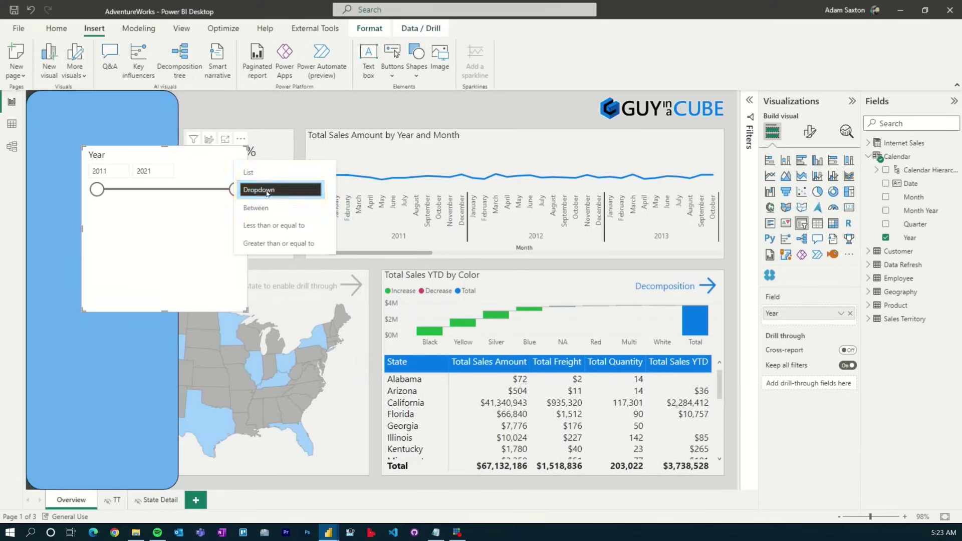
left_click(256, 187)
left_click_drag(159, 158, 126, 148)
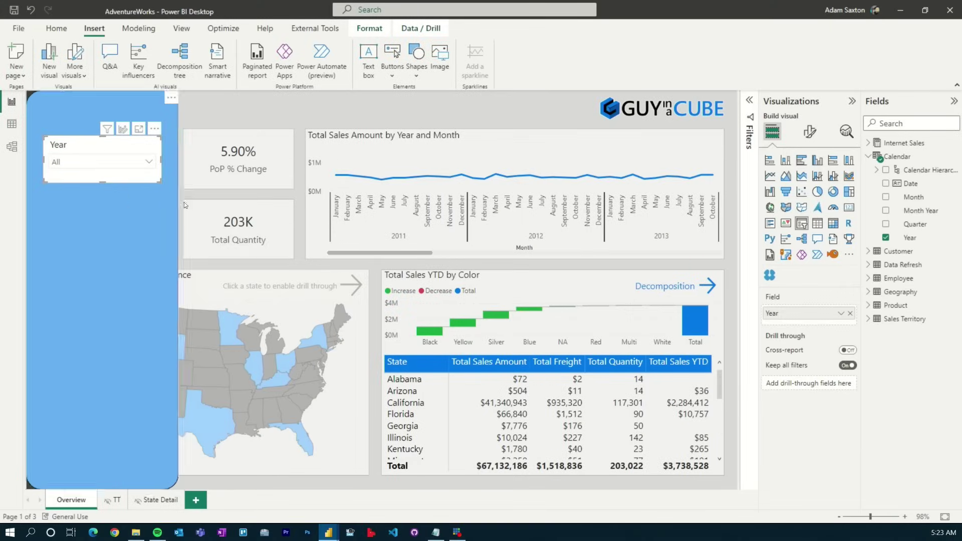
Turn off the background effect of the Year slicer
left_click(809, 132)
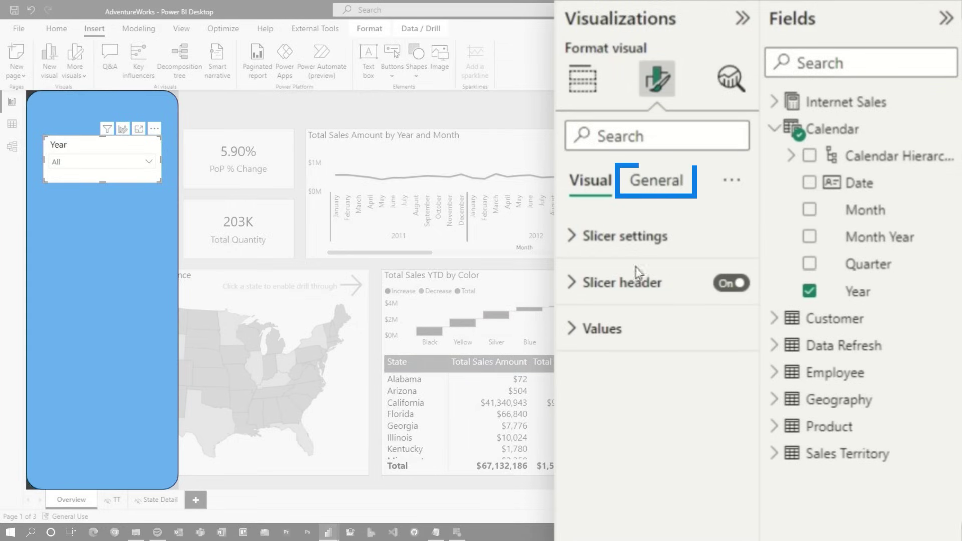
left_click(652, 183)
left_click(606, 328)
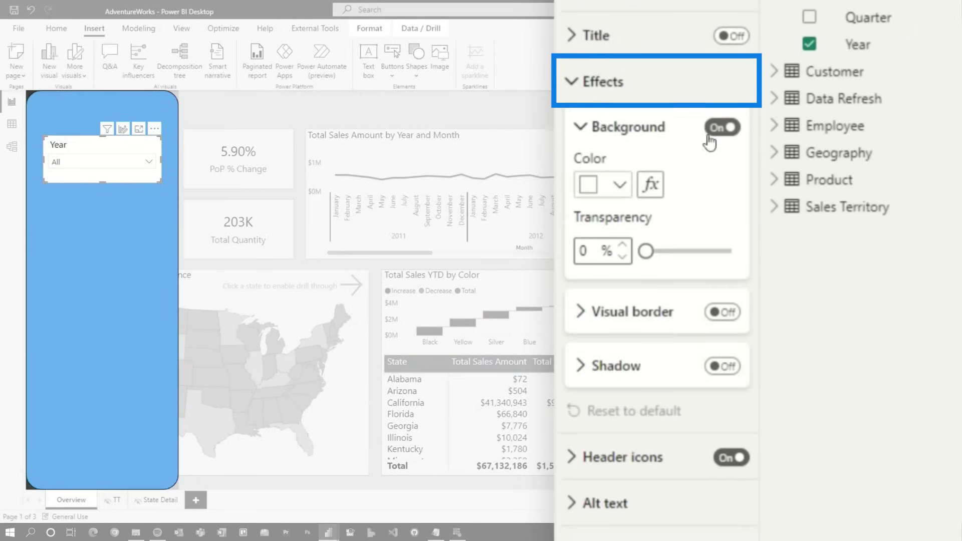
left_click(718, 129)
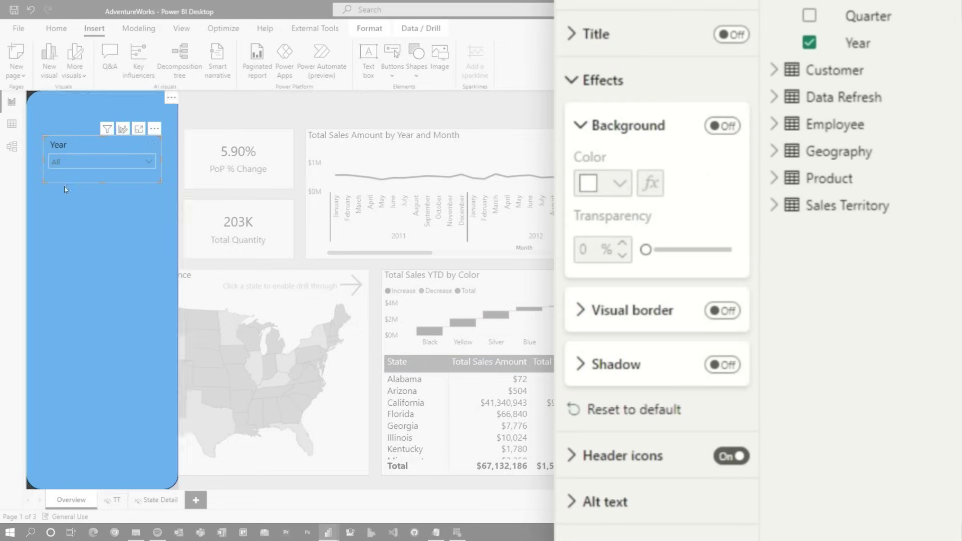
left_click(618, 83)
Set the font color of the Year slicer's values to black
left_click(607, 184)
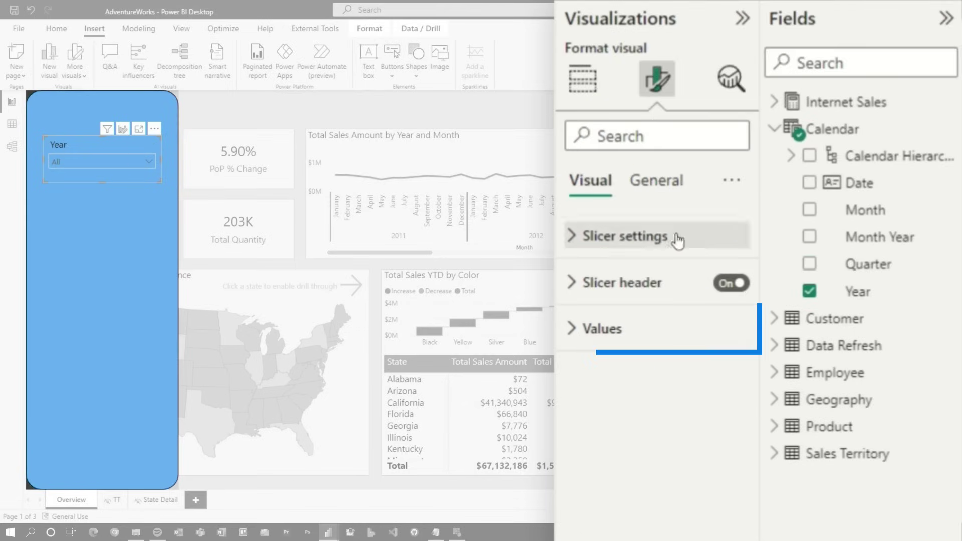
left_click(608, 316)
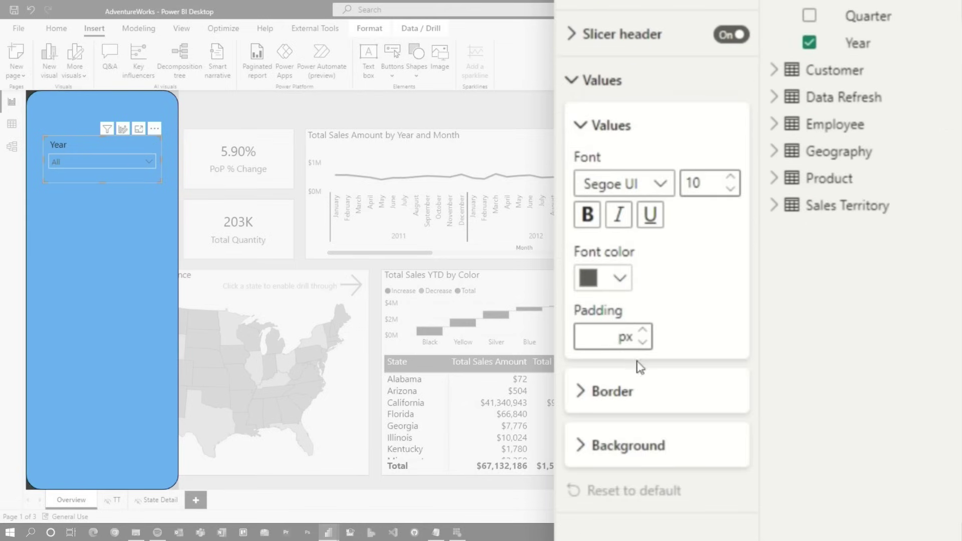
left_click(620, 283)
left_click(634, 176)
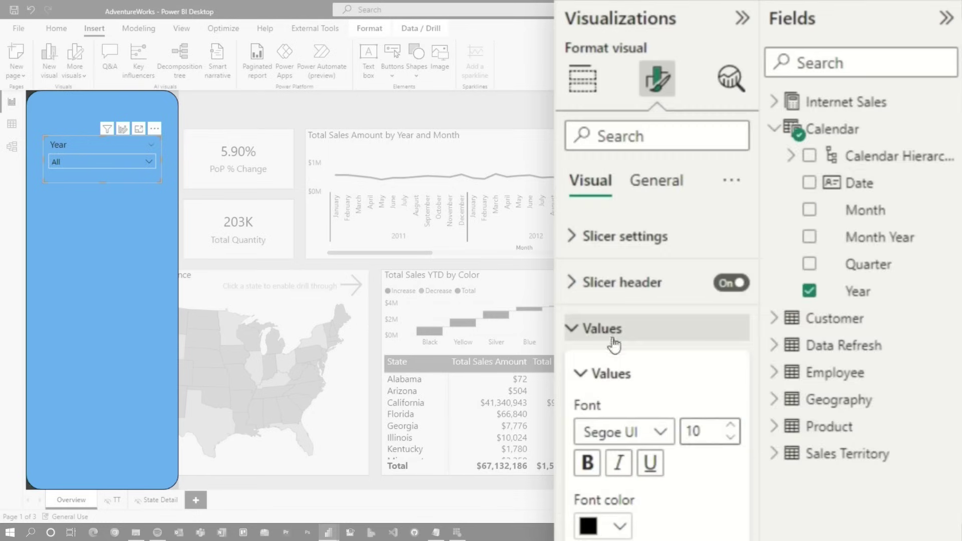
Set the background color of the Year slicer's values to white
scroll(657, 300, "down", 5)
left_click(642, 456)
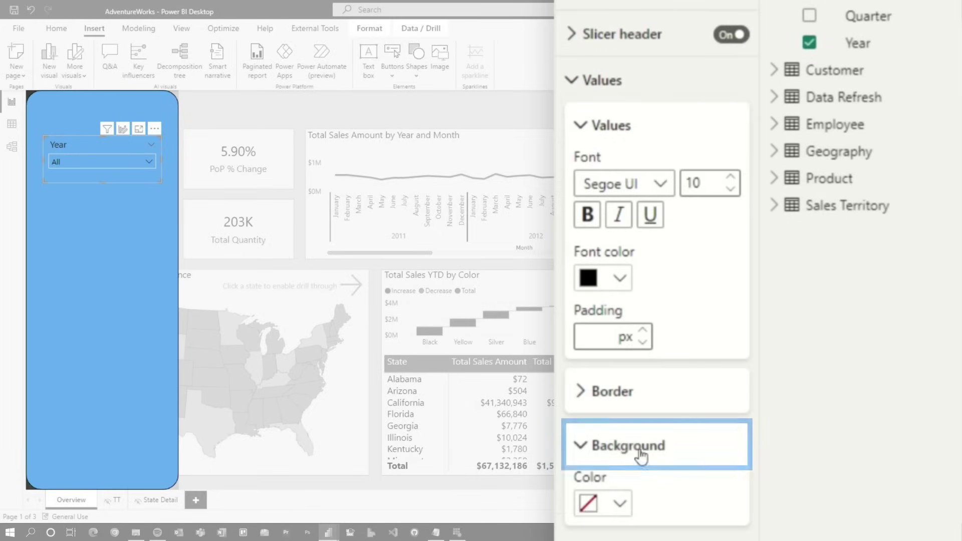
left_click(621, 504)
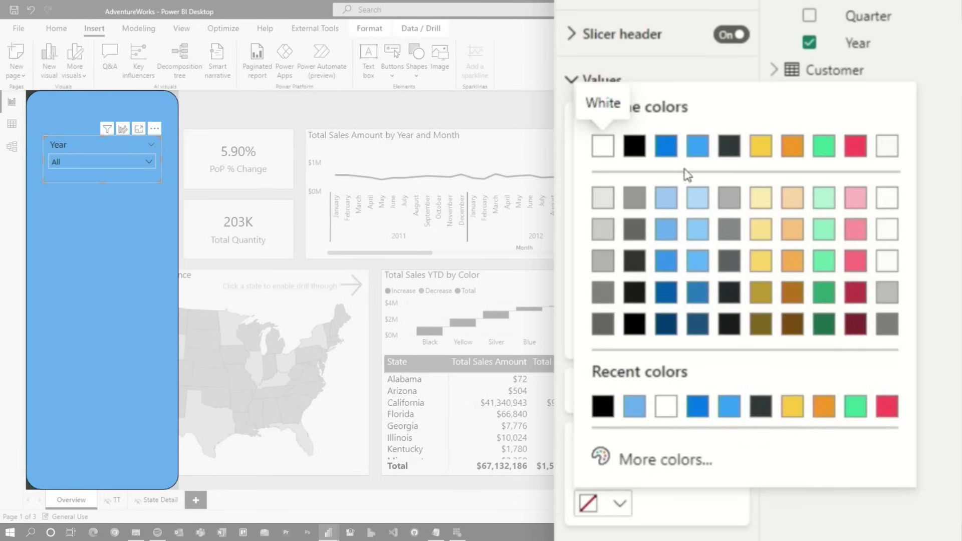
left_click(603, 146)
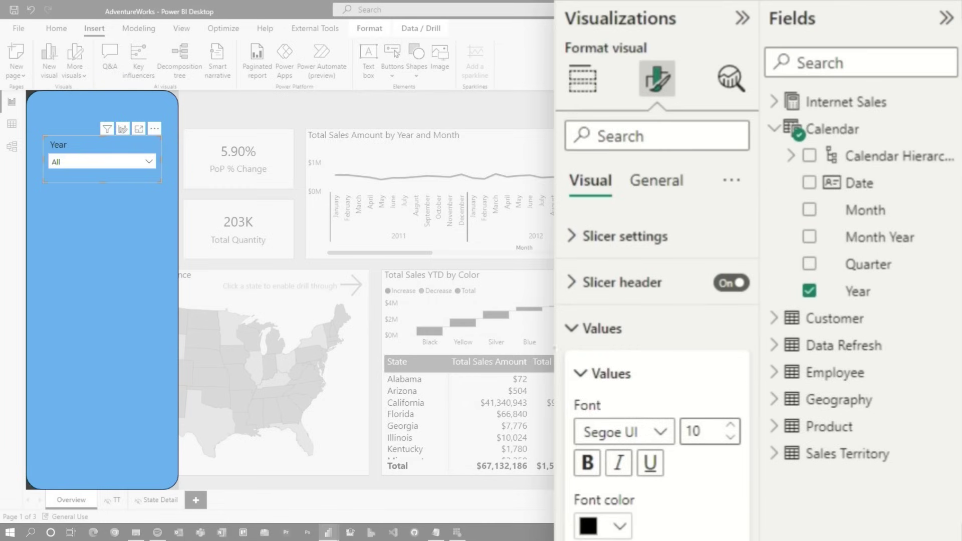
left_click(593, 331)
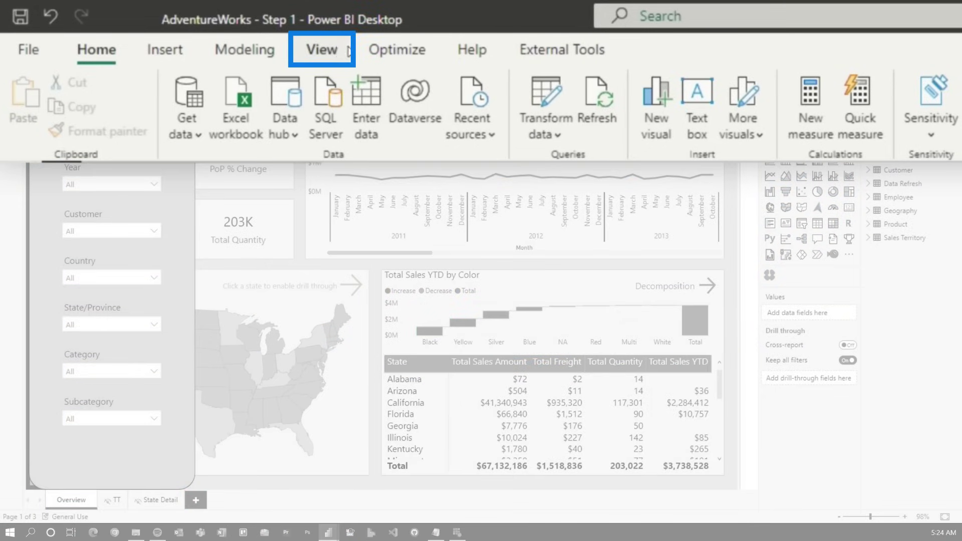
Display the Selection pane and look over the layer order of the Overview page's slicers and panel background
left_click(348, 50)
left_click(883, 92)
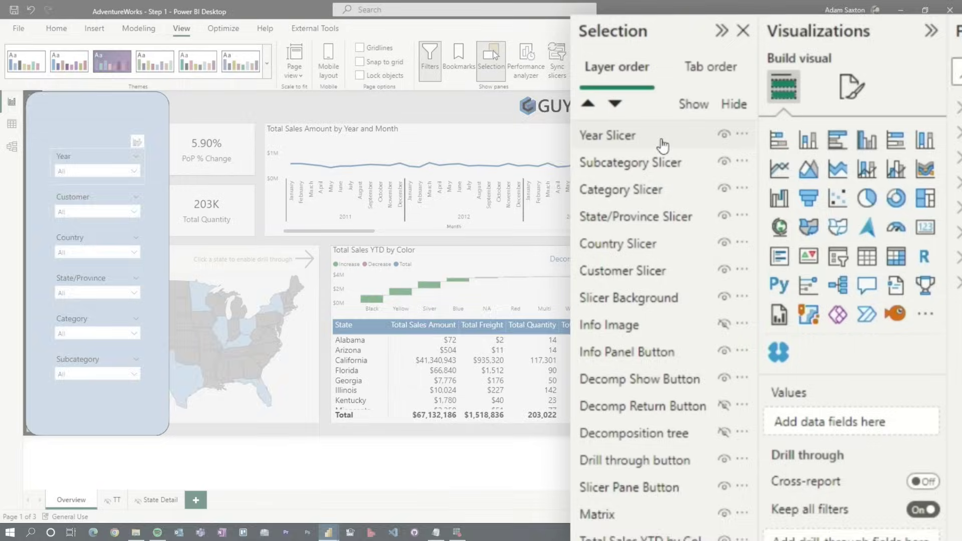
left_click(657, 163)
left_click(621, 133)
key("ctrl+a")
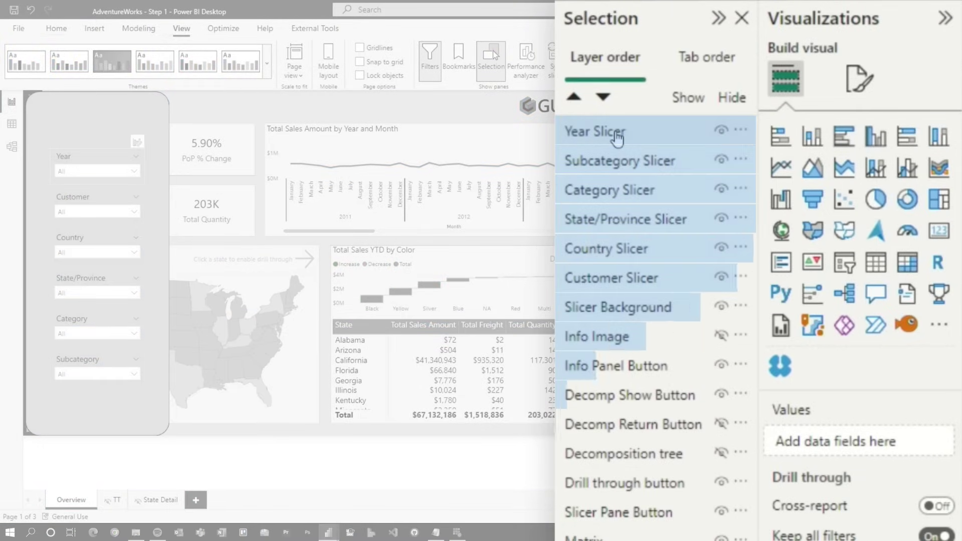
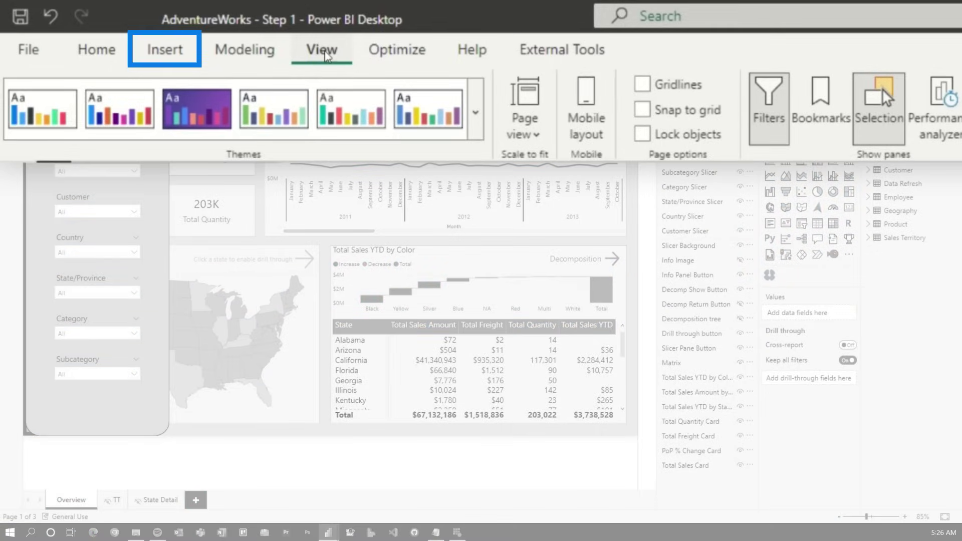
Insert a blank button and place it near the upper right corner of the blue slicer panel
left_click(160, 56)
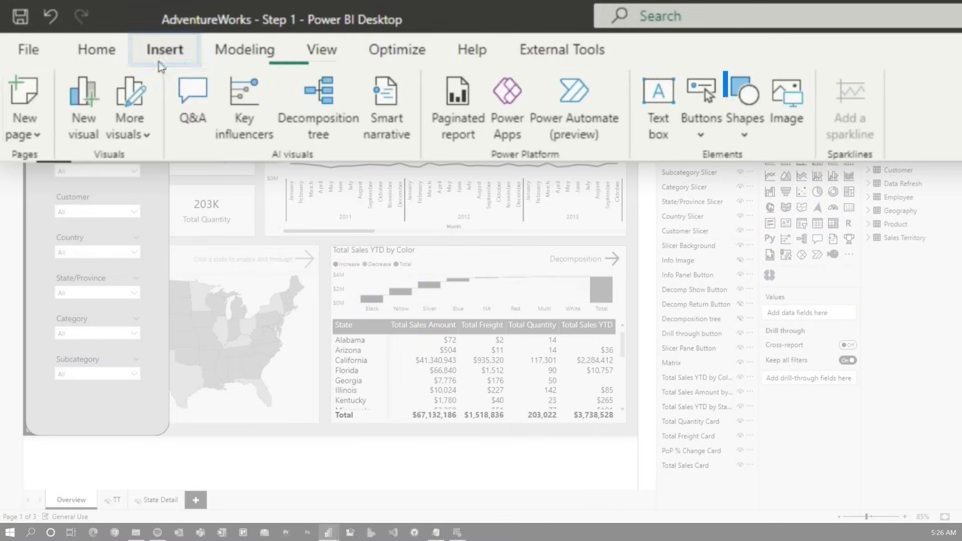
left_click(717, 131)
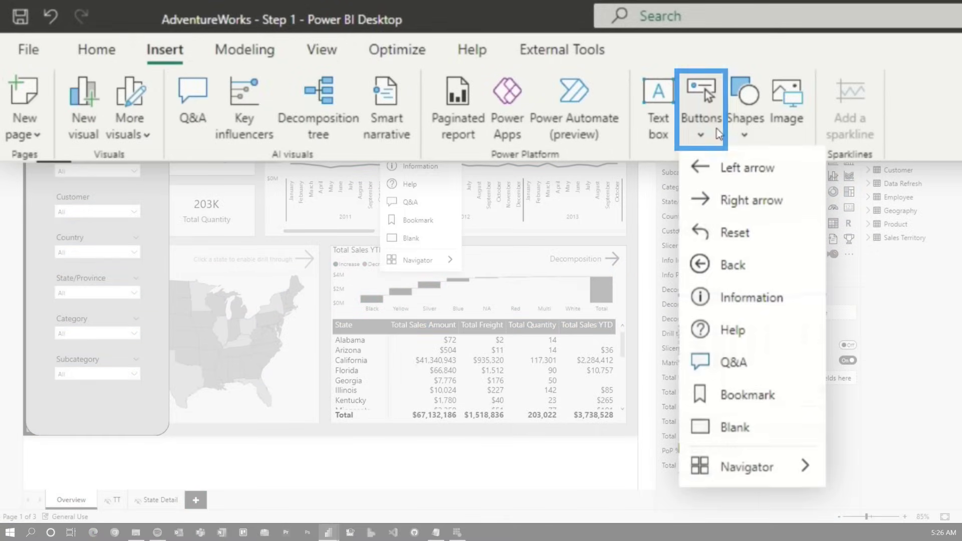
left_click(408, 238)
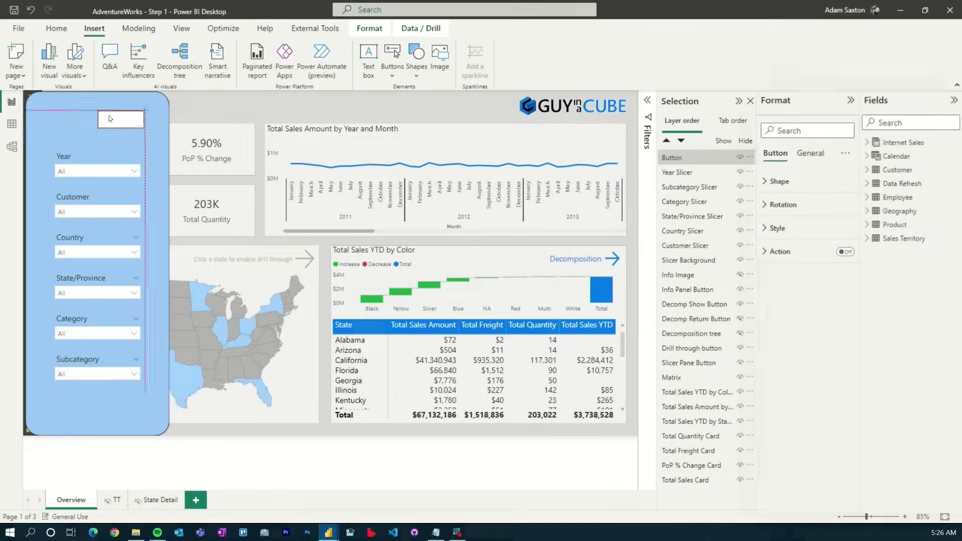
Turn on the button's text, set it to a bold X, and increase the font size
left_click(702, 253)
left_click(782, 369)
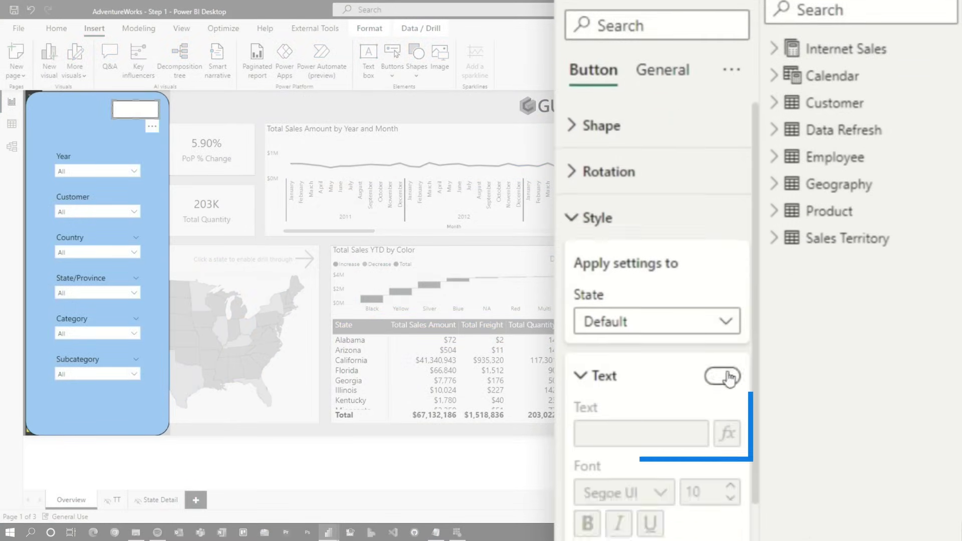
key("BackSpace")
type("X")
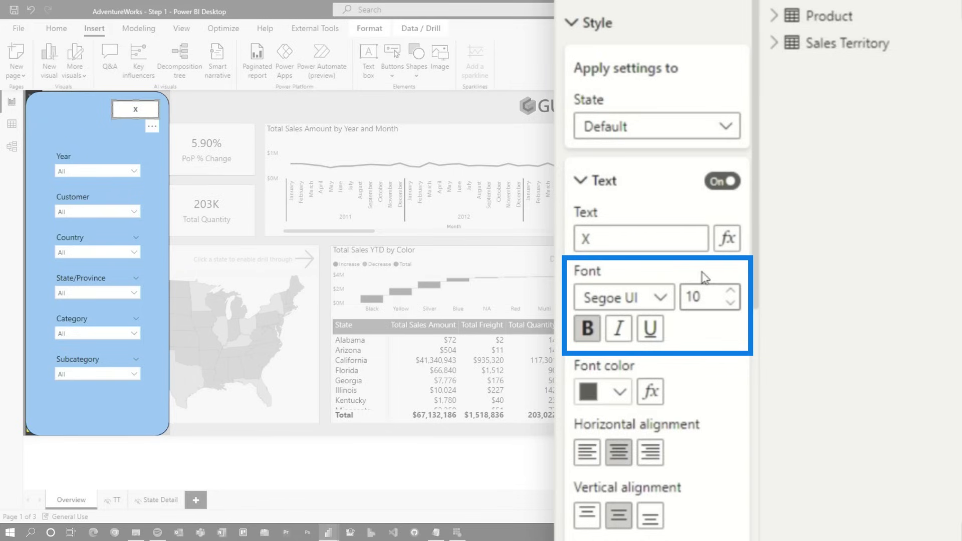
left_click(730, 291)
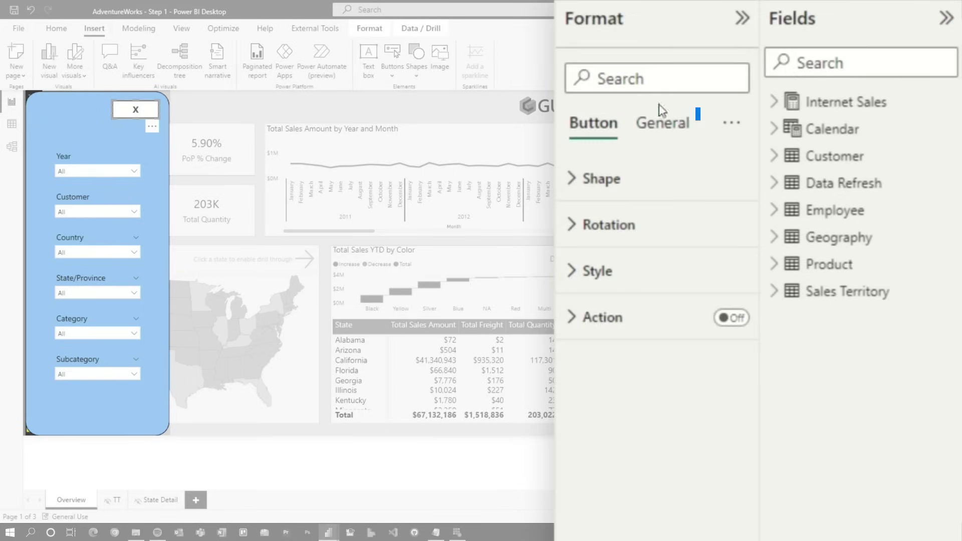
Turn off the background effect of the X button
left_click(669, 126)
left_click(616, 272)
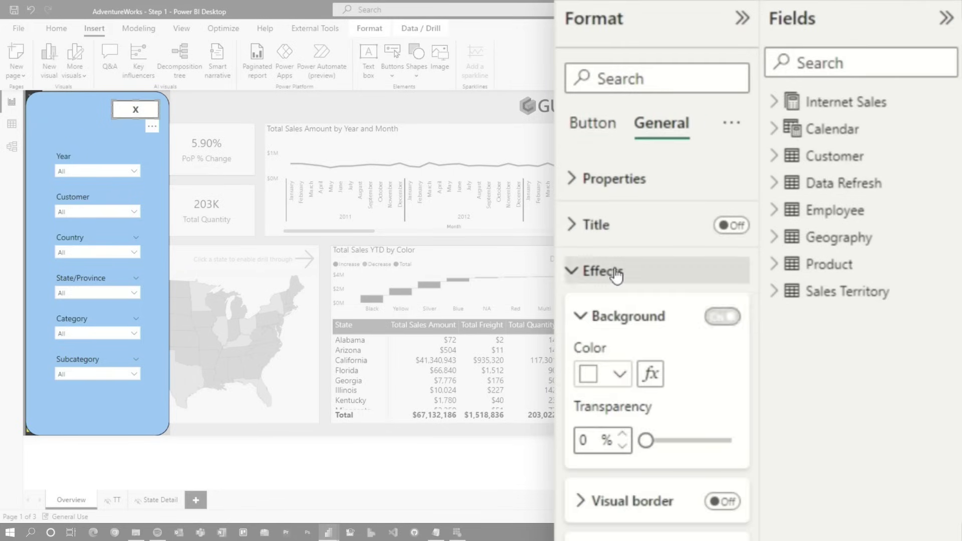
left_click(725, 317)
Turn off the X button's icon and border, and shrink it to a small square in the panel's upper right corner
left_click(592, 123)
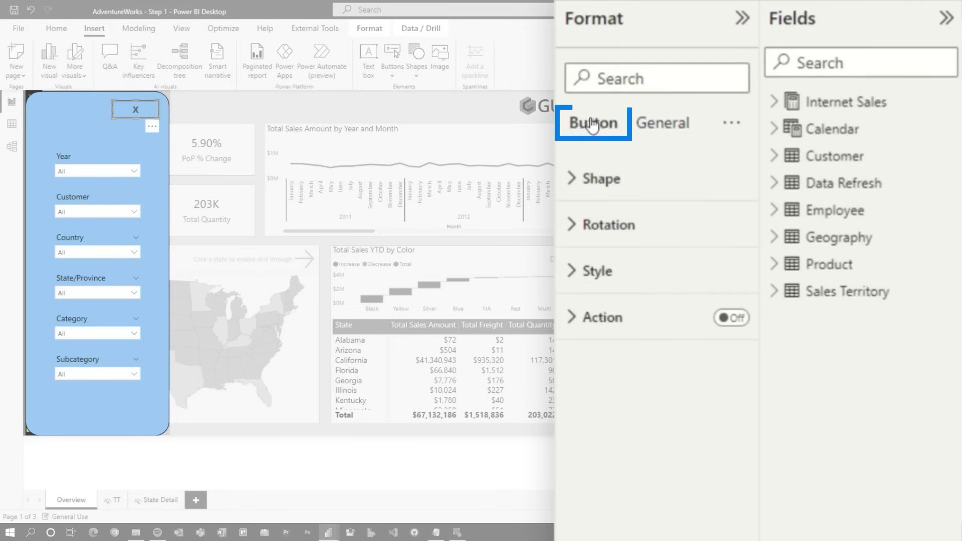
left_click(618, 51)
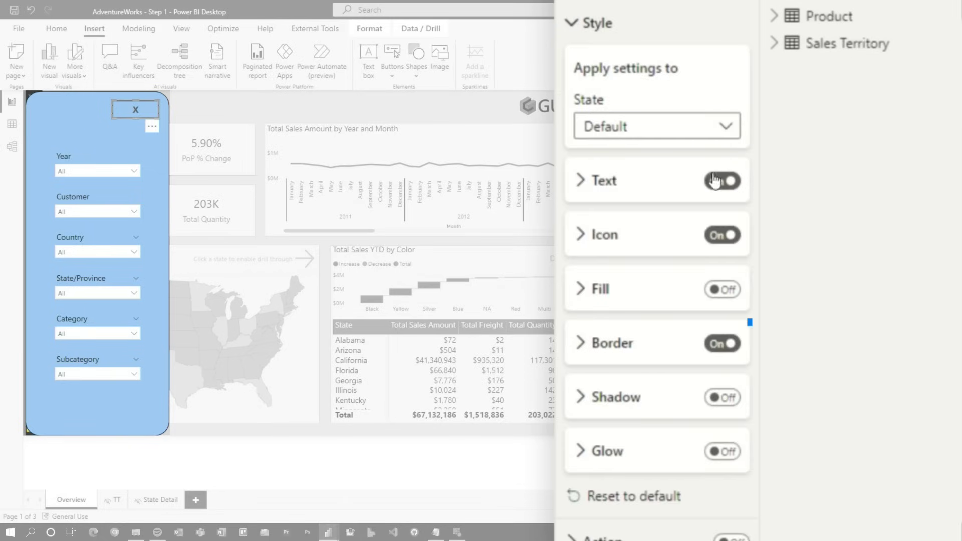
left_click(734, 350)
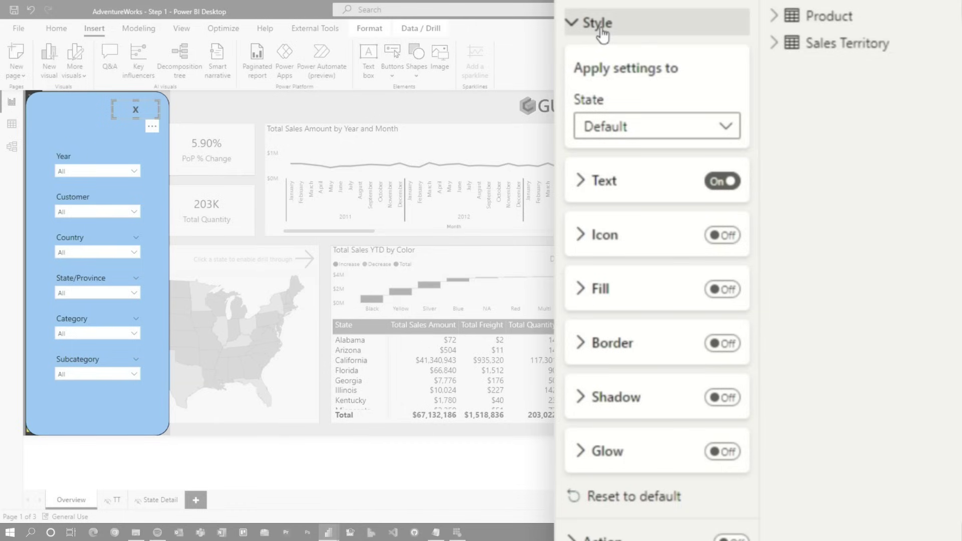
left_click(601, 136)
left_click_drag(139, 110, 145, 109)
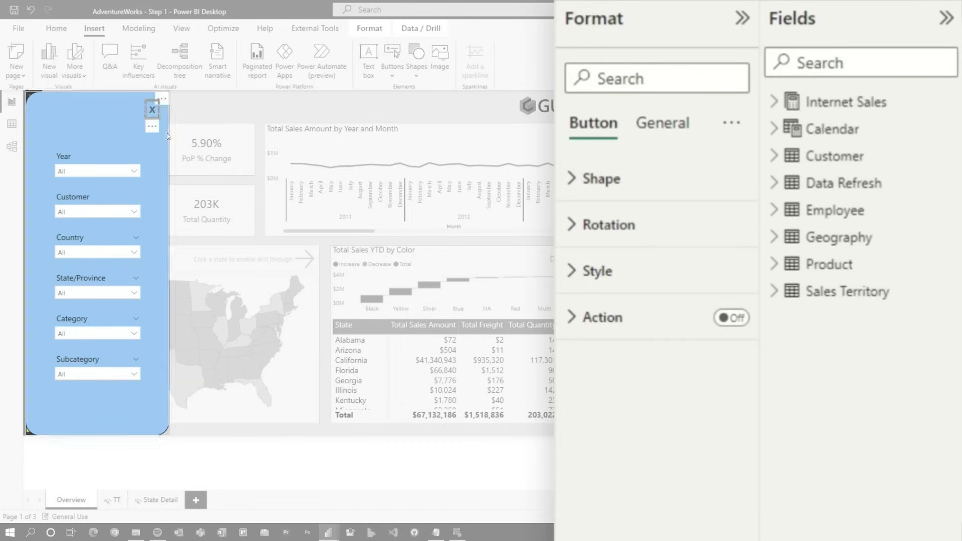
left_click(218, 101)
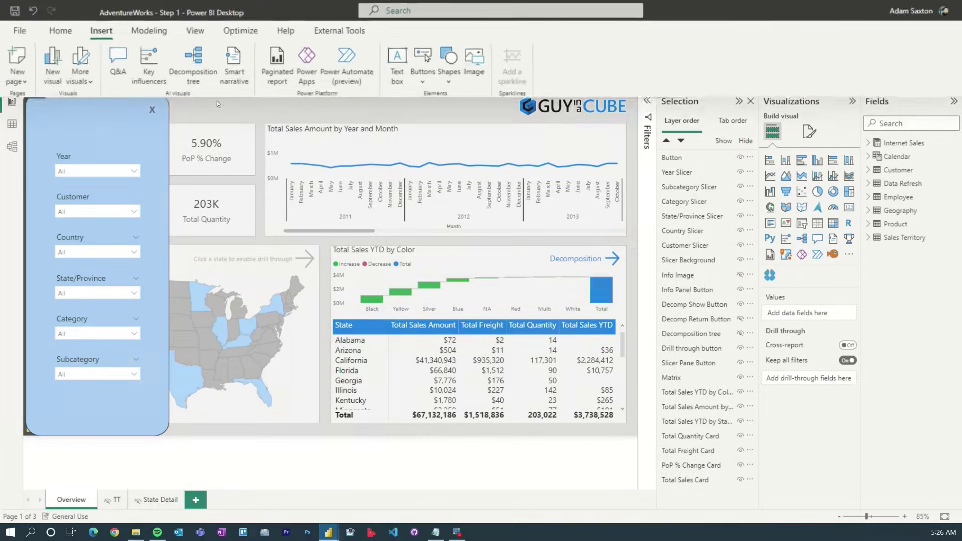
Insert a blank button stretched over the whole report page and set its background color to medium gray
left_click(705, 92)
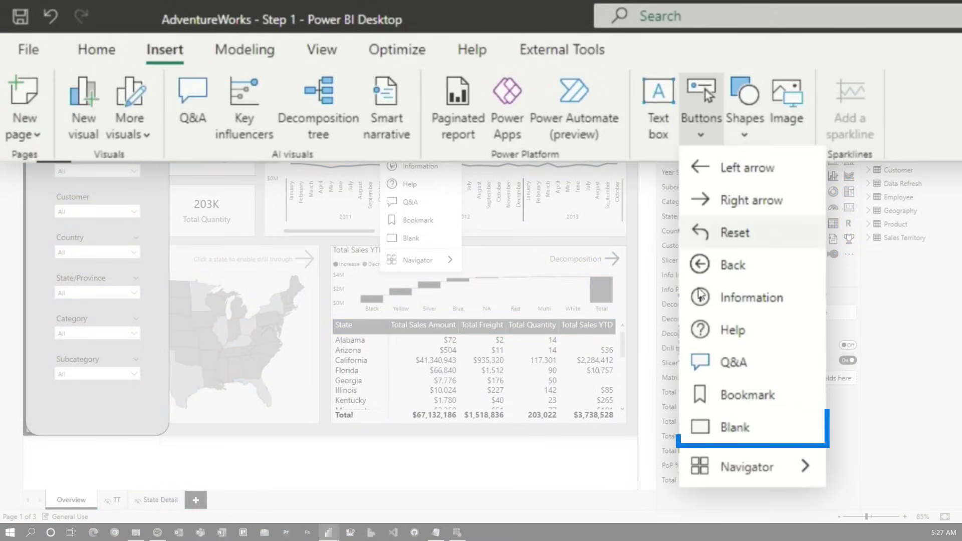
left_click(429, 248)
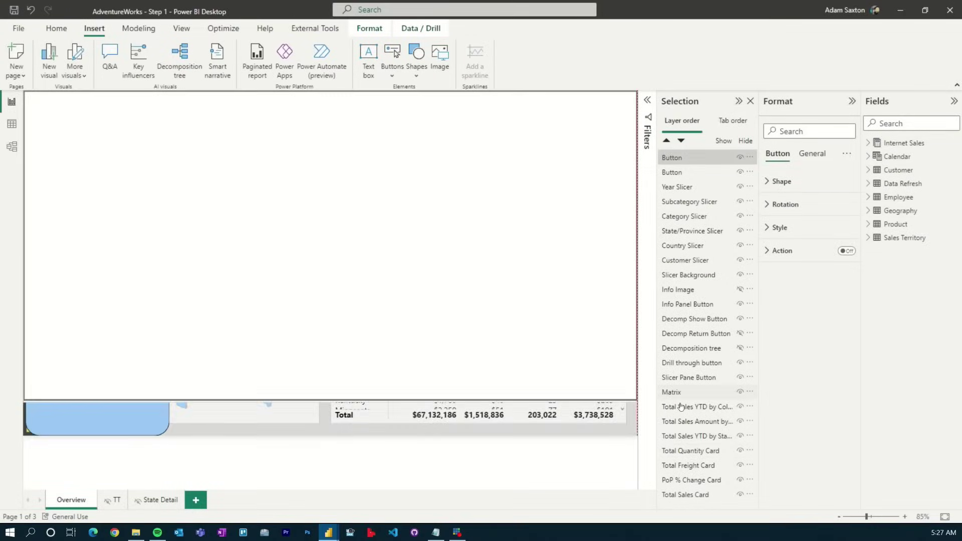
left_click(812, 153)
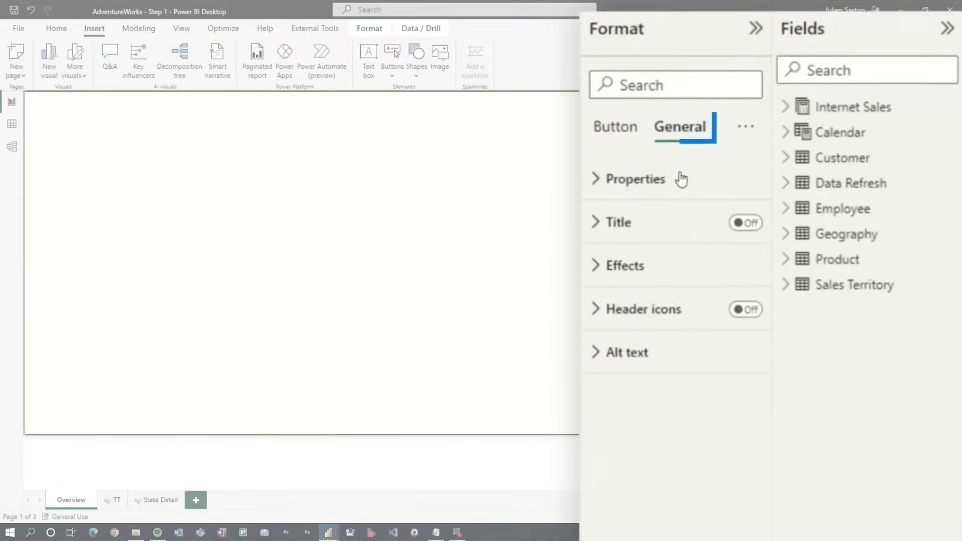
left_click(623, 273)
left_click(616, 142)
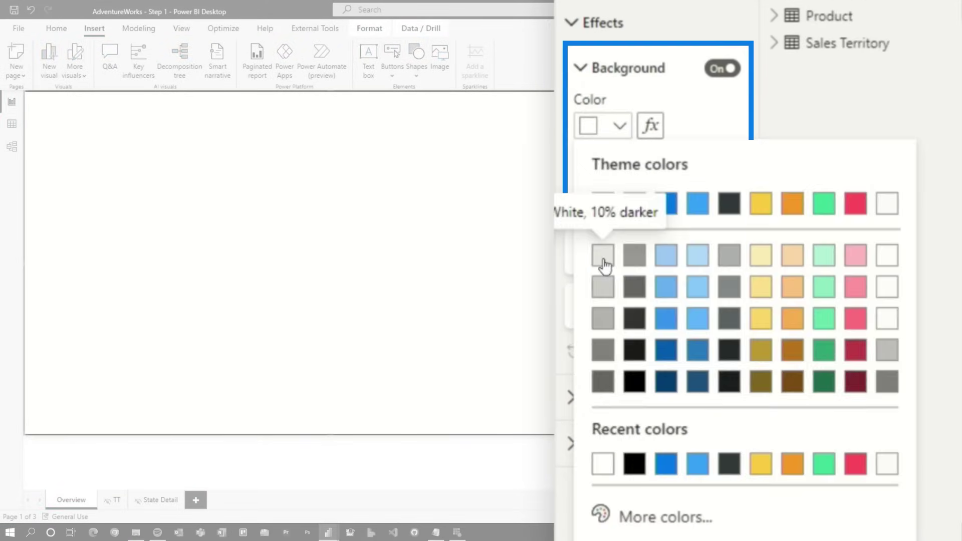
left_click(612, 323)
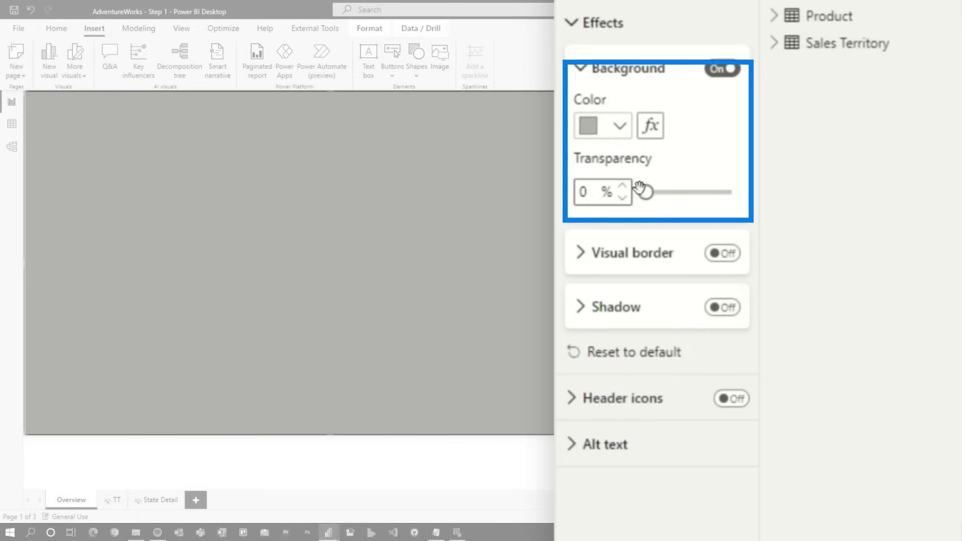
Set the background transparency of the full-page button to 75%
left_click(585, 192)
type("7")
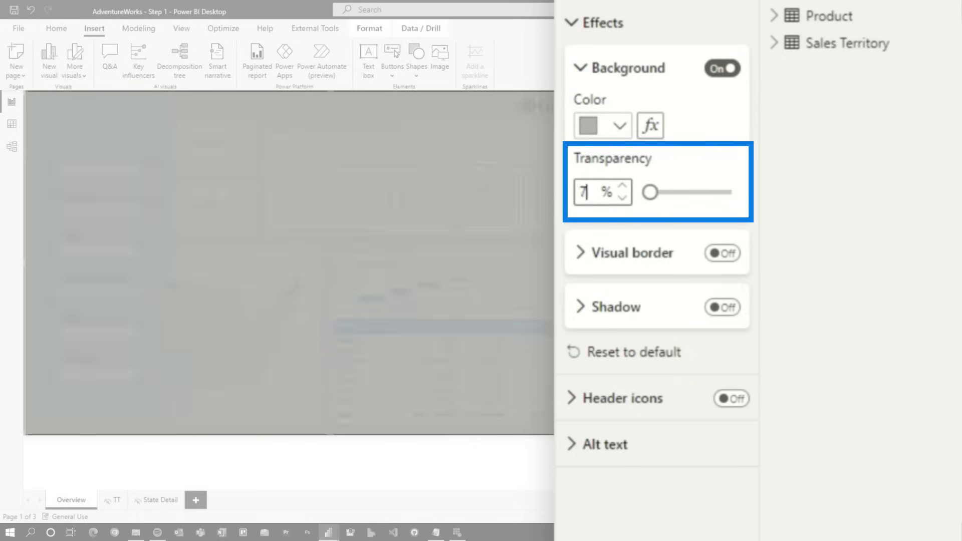
type("5")
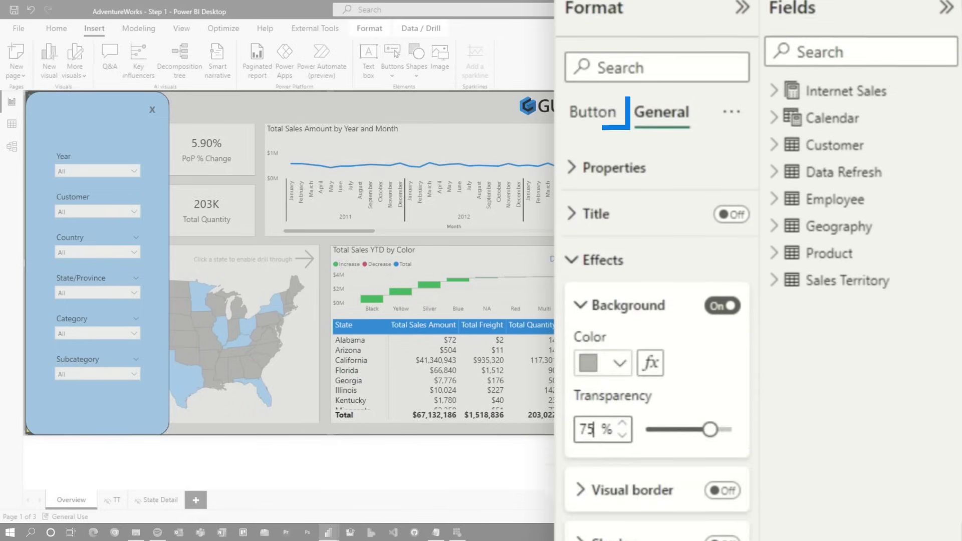
Turn off the border and icon of the full-page button
left_click(594, 123)
left_click(608, 273)
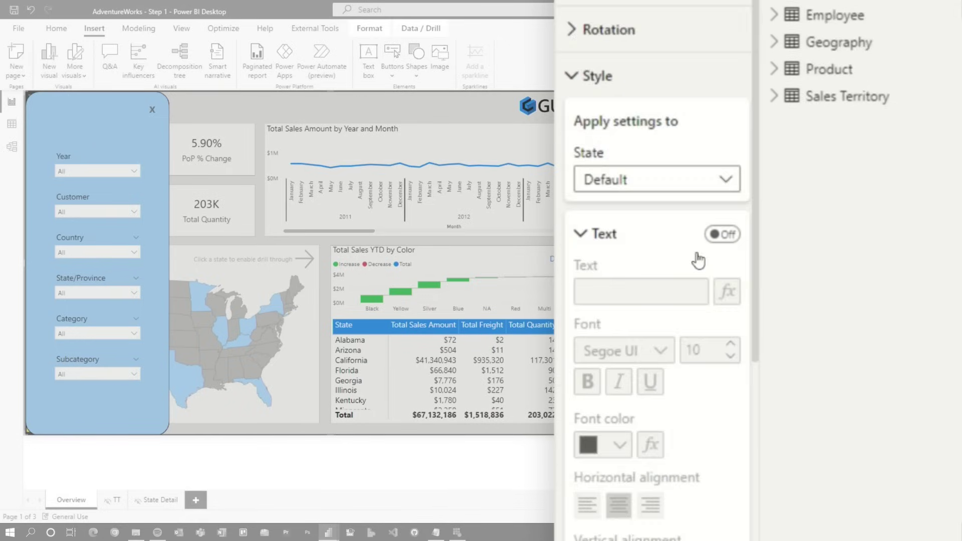
left_click(611, 183)
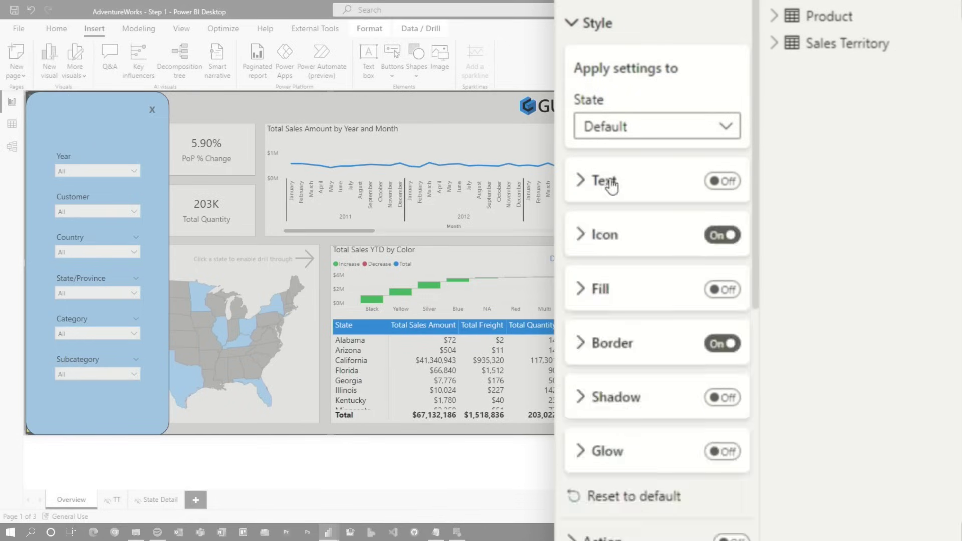
left_click(731, 333)
left_click(723, 235)
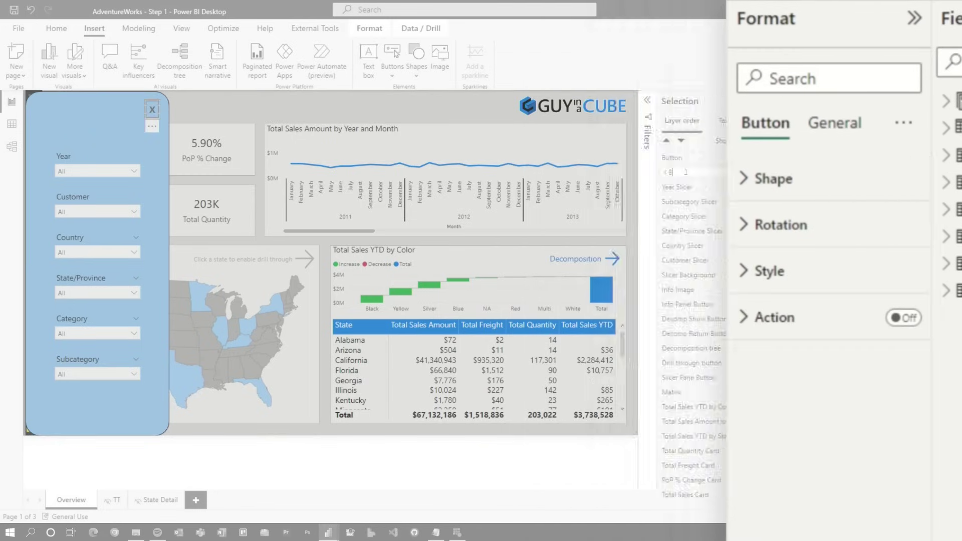
Rename the small and full-page buttons X Button and Full Page Close, and move Full Page Close directly below Slicer Background in the layer order
double_click(613, 159)
type("X Button")
double_click(608, 130)
type("Full Page Close")
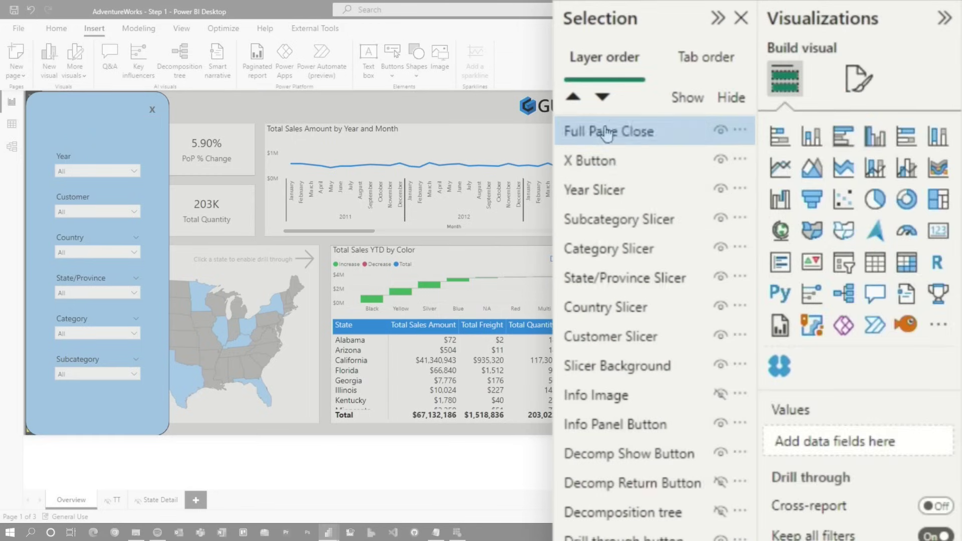
left_click_drag(624, 138, 629, 365)
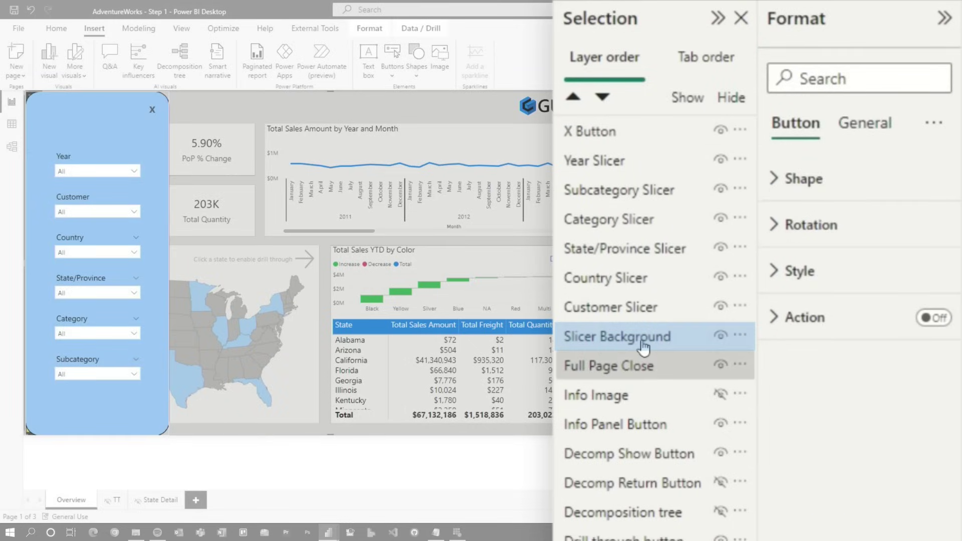
Group all layers from X Button through Full Page Close and name the group Slicer Pane
left_click(604, 132)
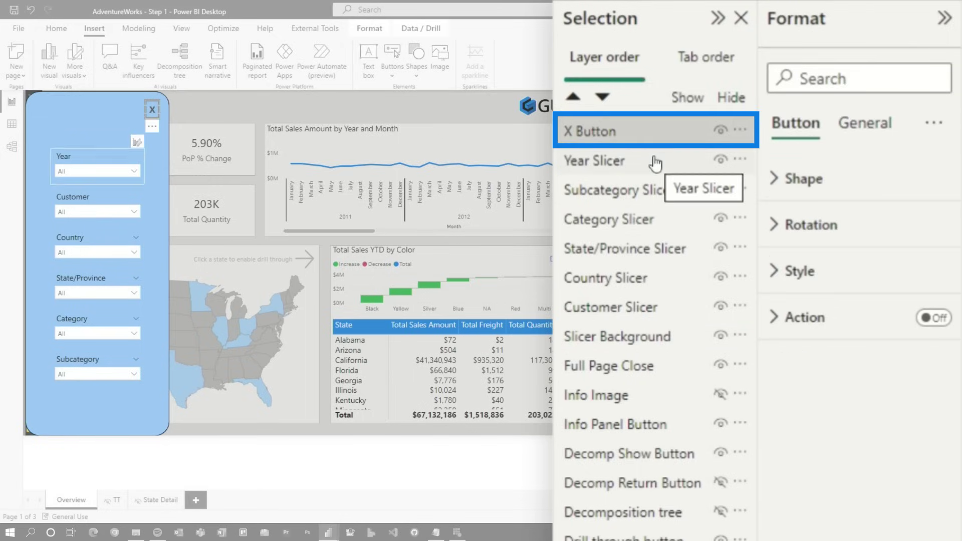
left_click(666, 336, "shift")
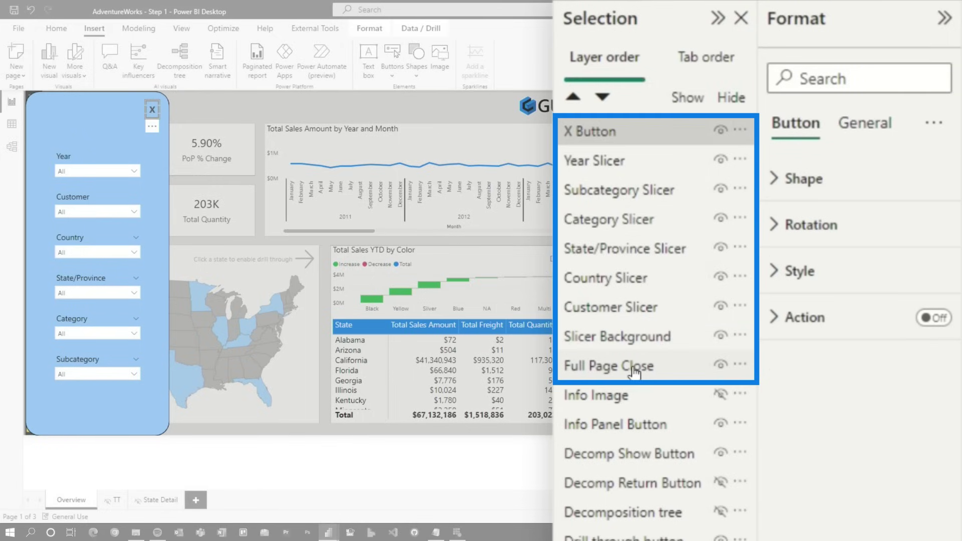
left_click(634, 371, "shift")
right_click(593, 131)
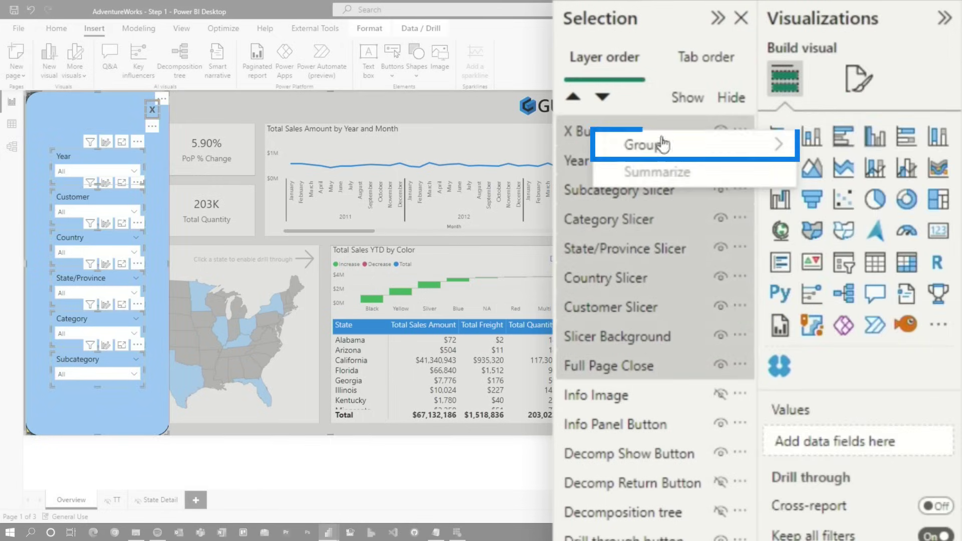
mouse_move(654, 142)
left_click(823, 146)
type("Slicer Pane")
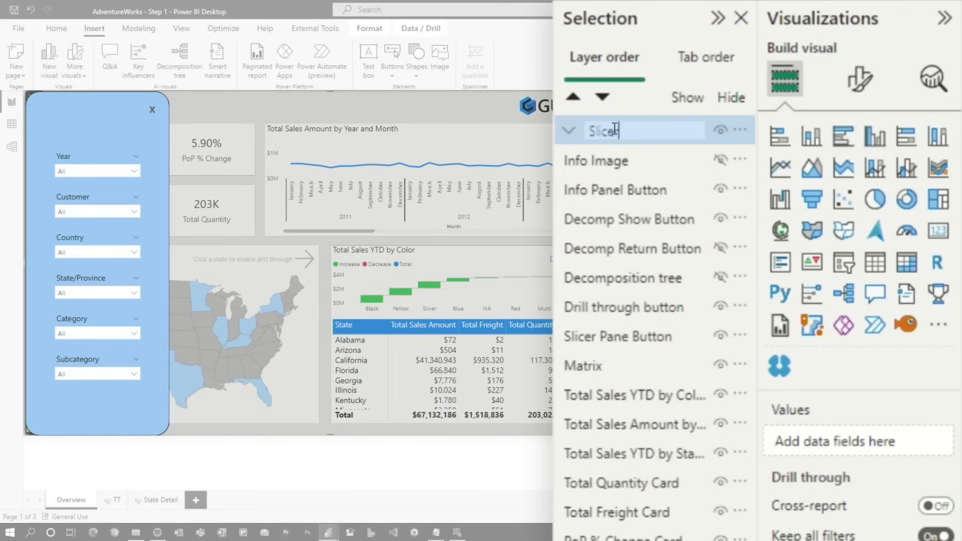
Hide the Slicer Pane group and open the style settings of the Slicer Pane Button
left_click(721, 130)
left_click(33, 99)
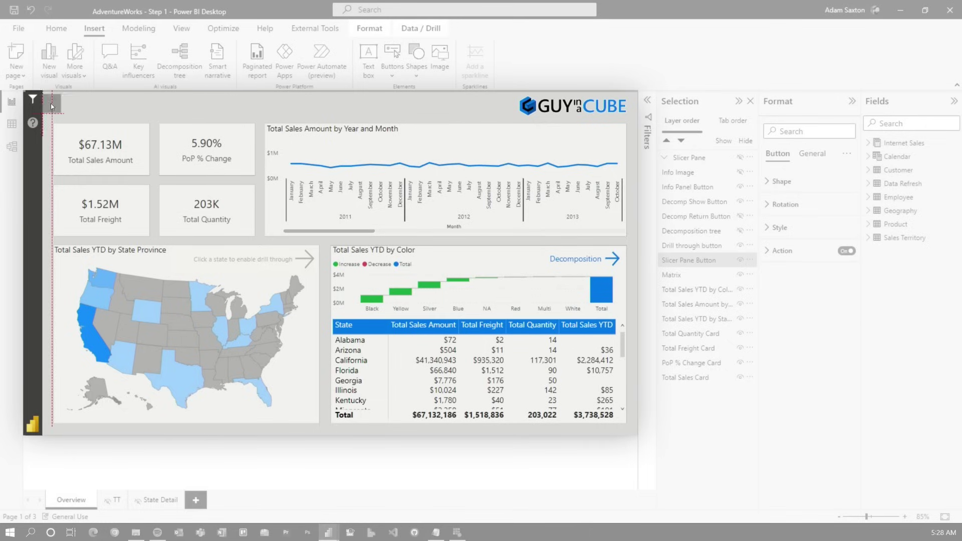
left_click(782, 228)
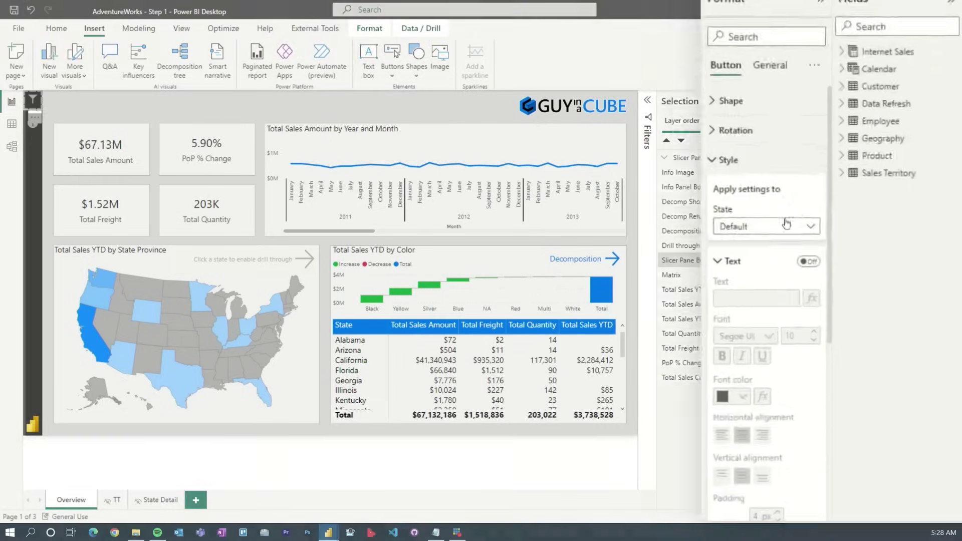
Compare the fill color and transparency of the Slicer Pane Button across its Default, On press and On hover states
left_click(769, 226)
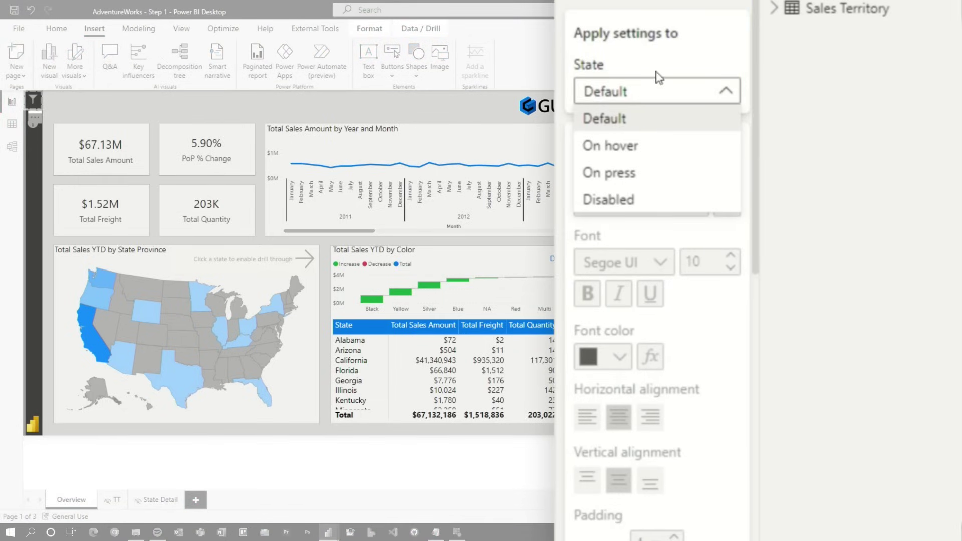
left_click(647, 118)
left_click(607, 265)
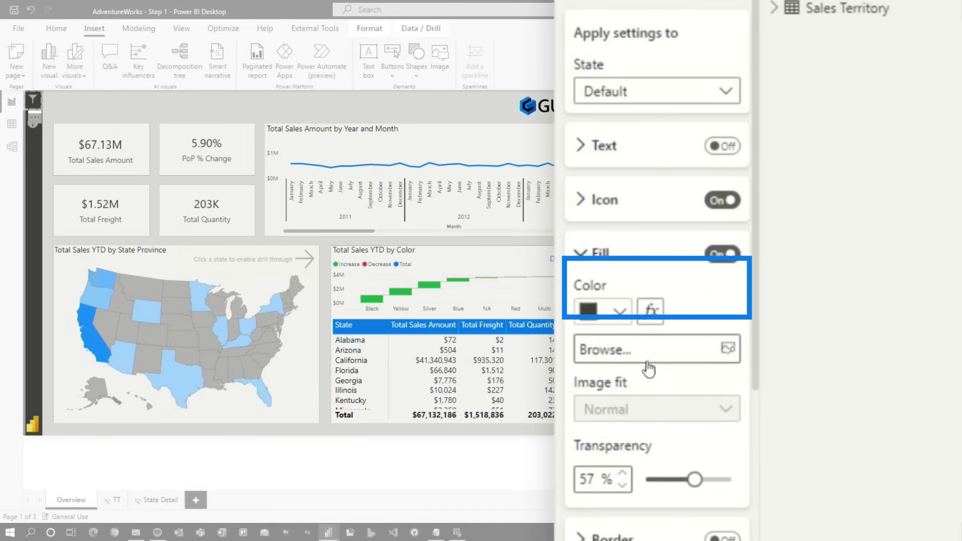
left_click(646, 97)
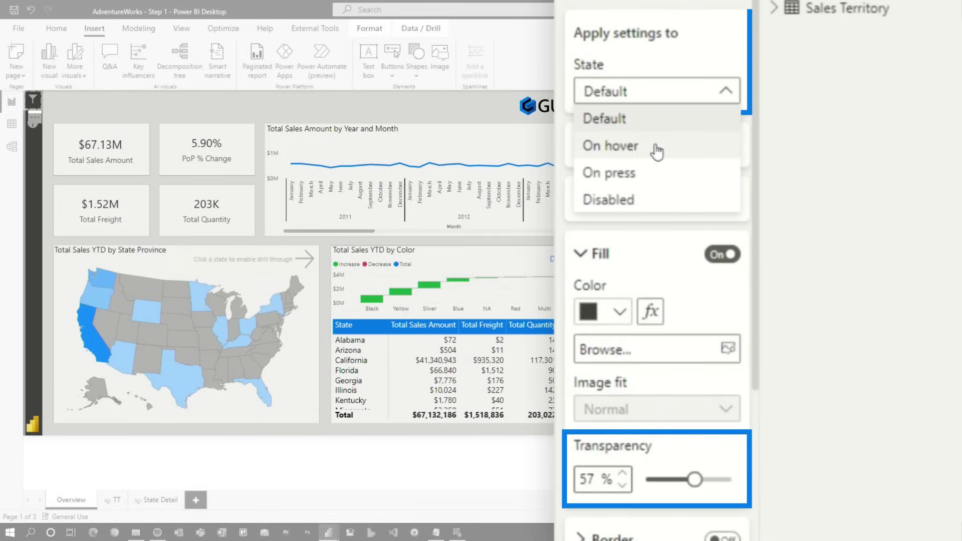
left_click(639, 173)
left_click(650, 101)
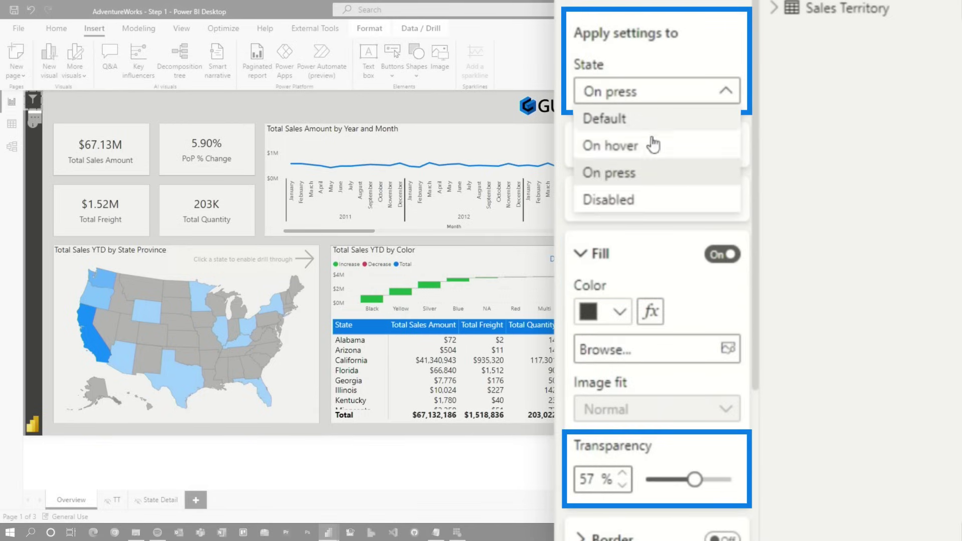
left_click(632, 146)
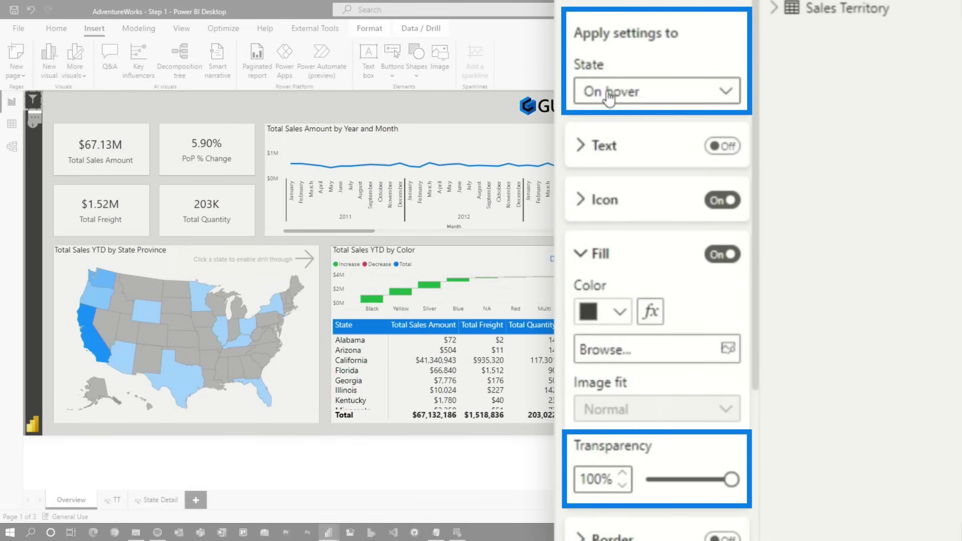
left_click(626, 95)
left_click(609, 119)
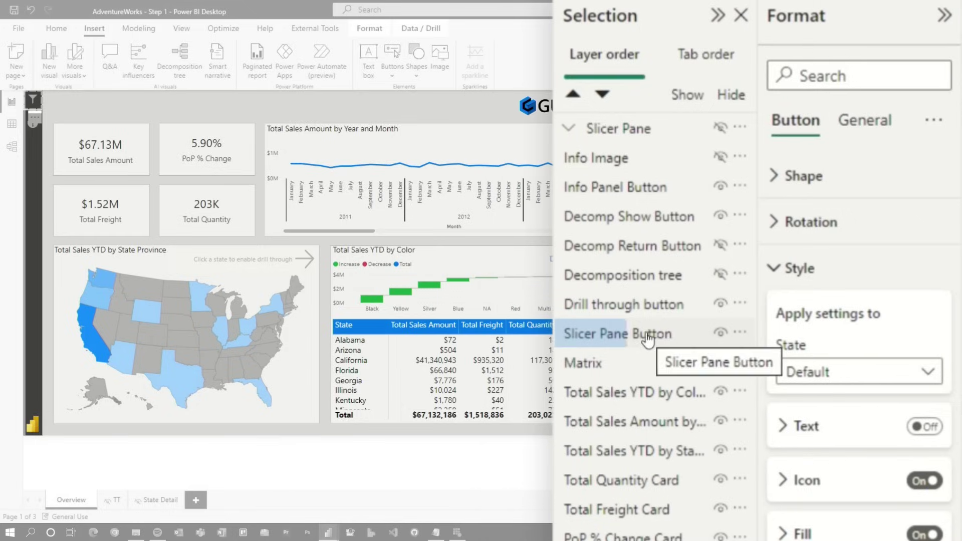
Move Slicer Pane Button directly below Info Panel Button in the layer order and show the Slicer Pane group
left_click_drag(648, 340, 672, 215)
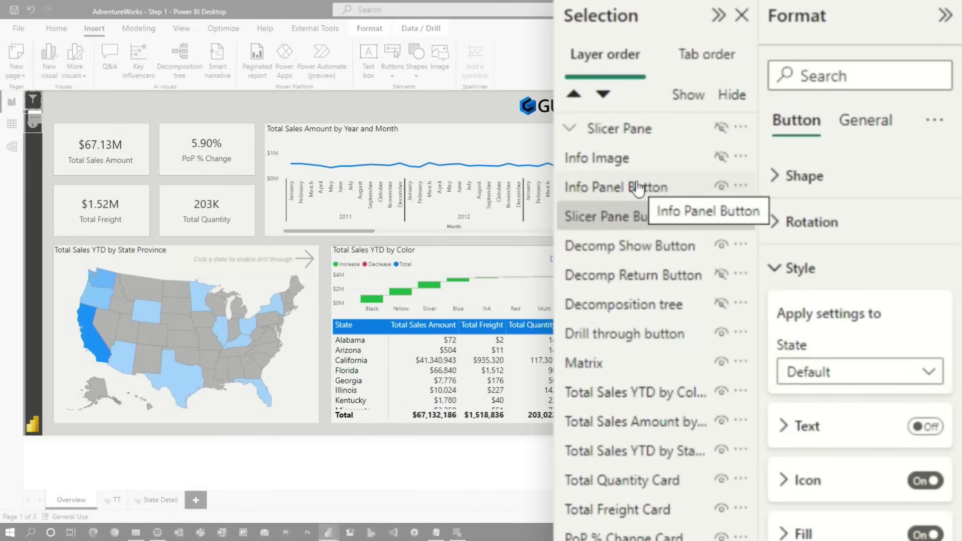
left_click(608, 216)
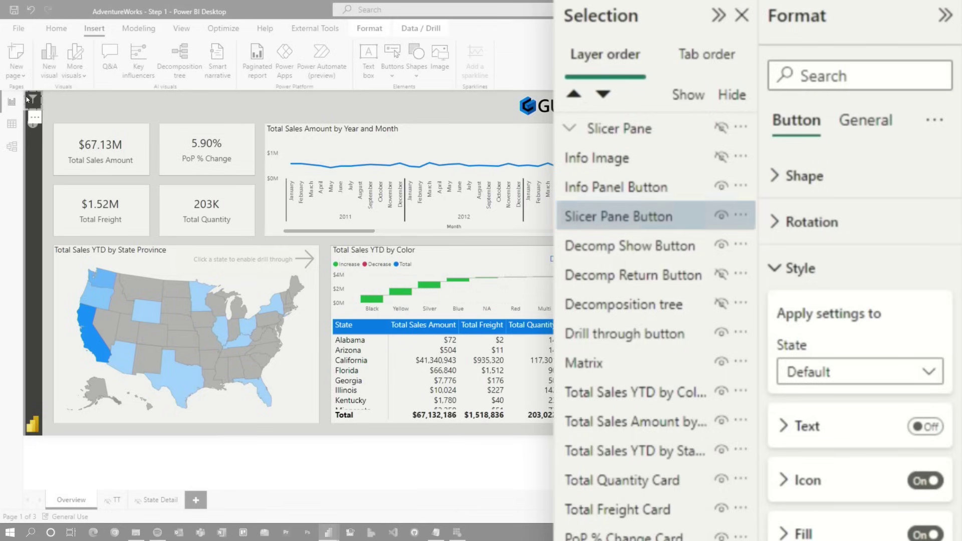
left_click(652, 131)
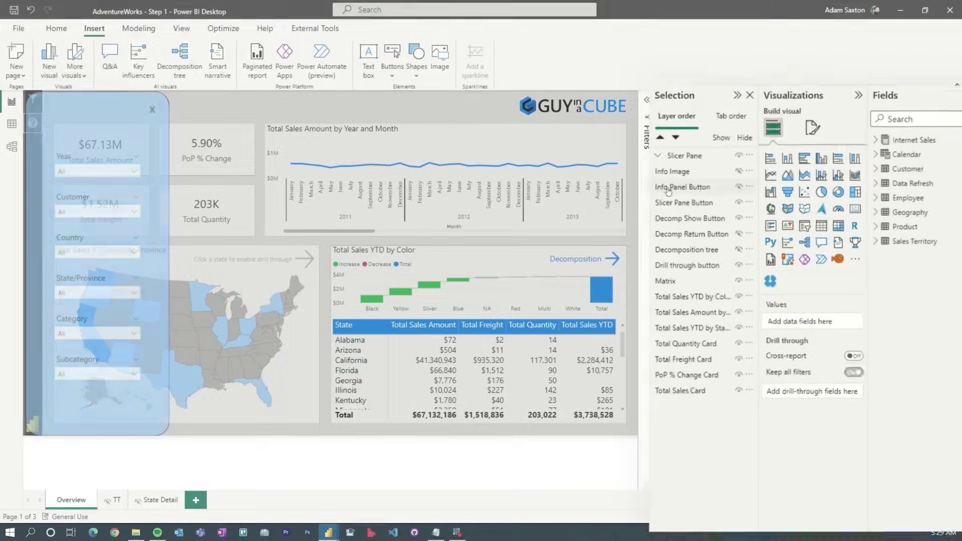
left_click(721, 127)
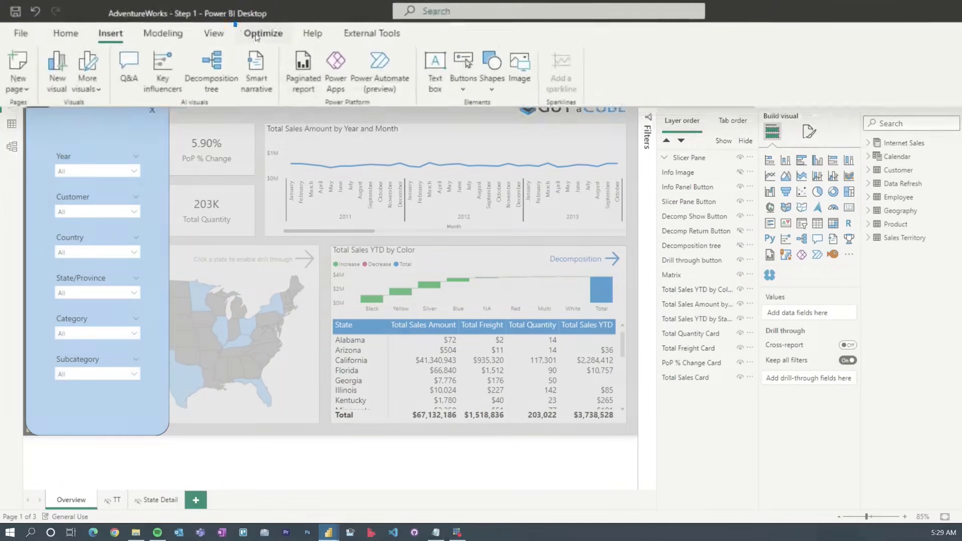
Display the report bookmarks and, with the Slicer Pane group selected, add a bookmark named Slicer Panel Open
left_click(213, 33)
left_click(547, 82)
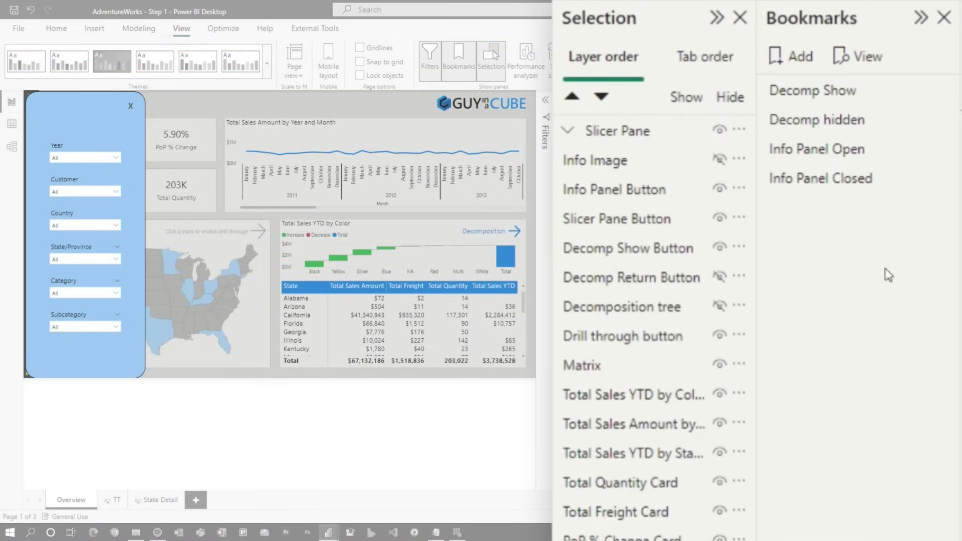
left_click(657, 138)
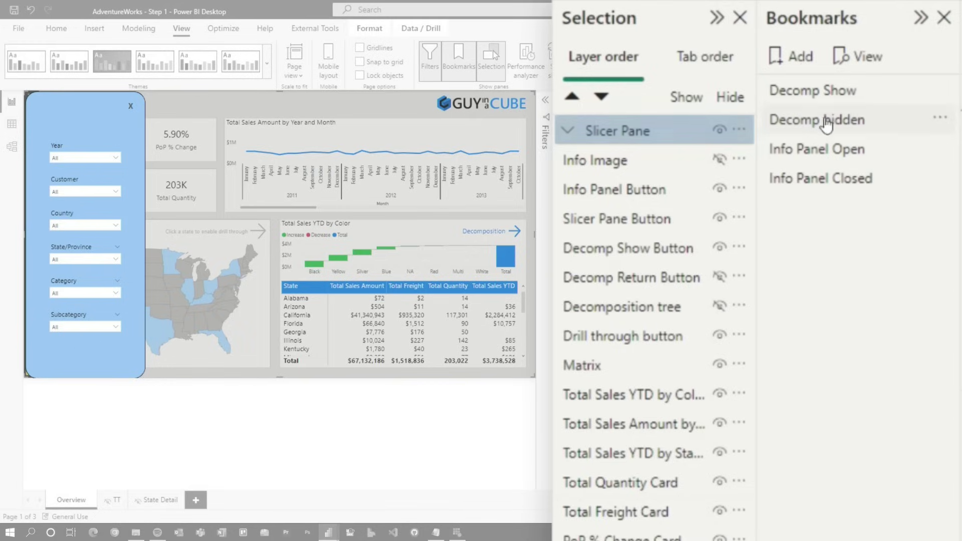
left_click(806, 63)
double_click(841, 213)
type("Slicer Panel Open")
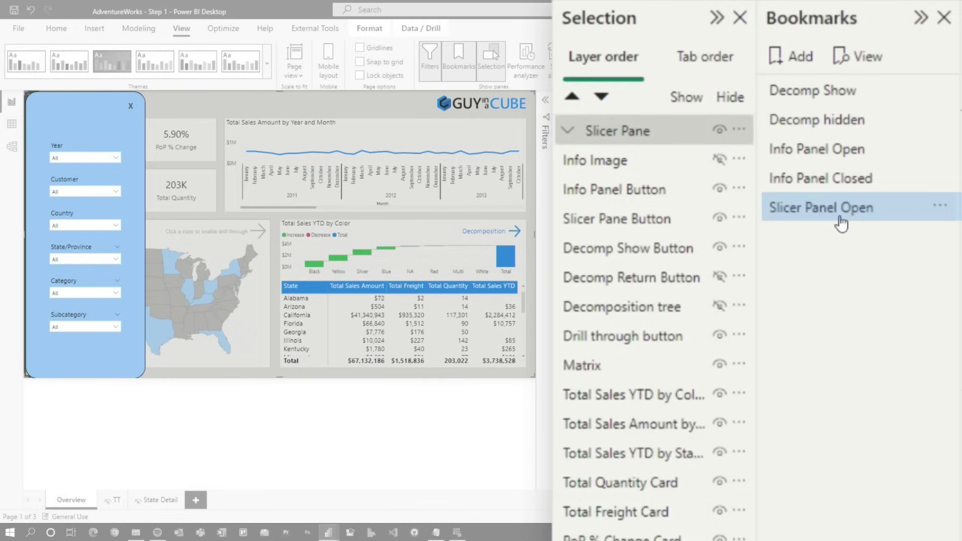
Hide the Slicer Pane group and add a bookmark named Slicer Panel Close
left_click(720, 129)
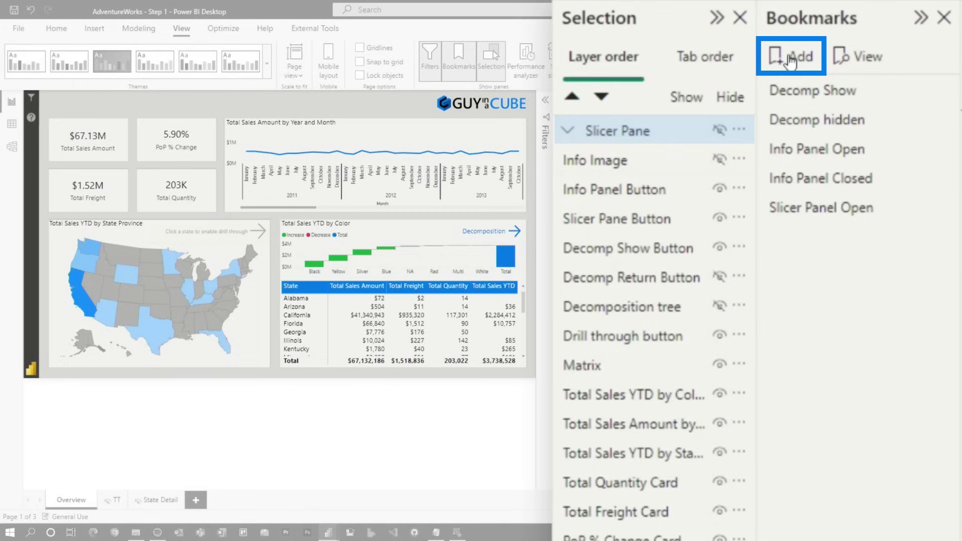
left_click(791, 61)
double_click(796, 240)
type("Slicer Panel Close")
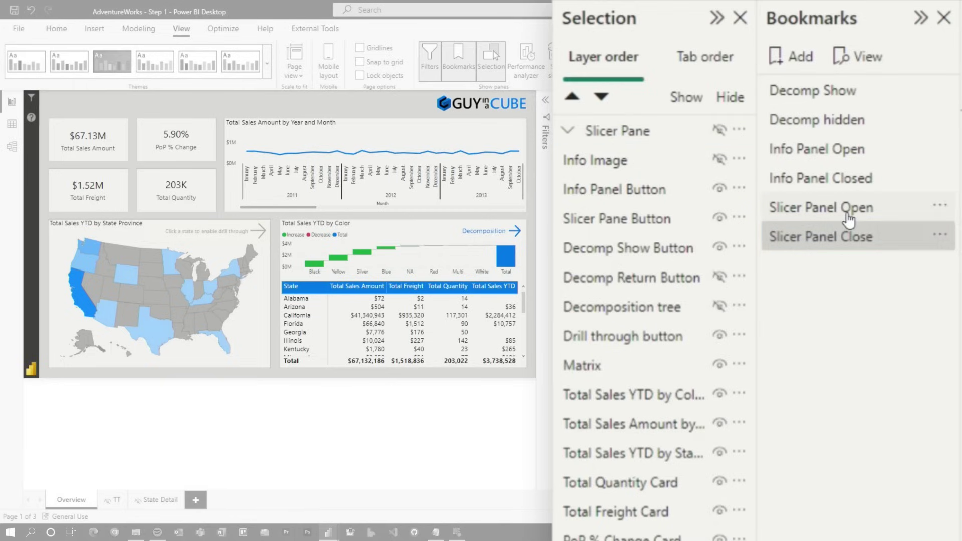
Apply the Slicer Panel Open bookmark and turn off its Data and Current page options
left_click(799, 208)
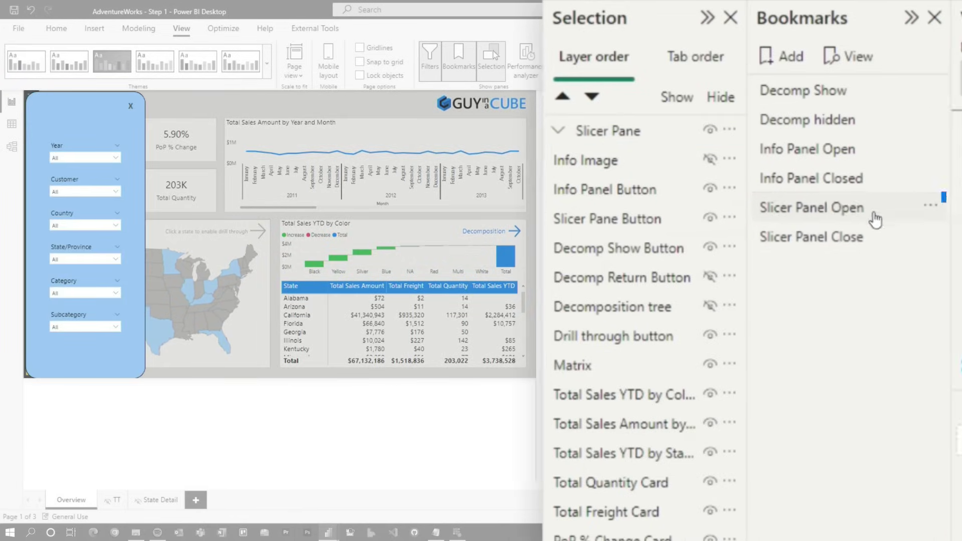
left_click(735, 205)
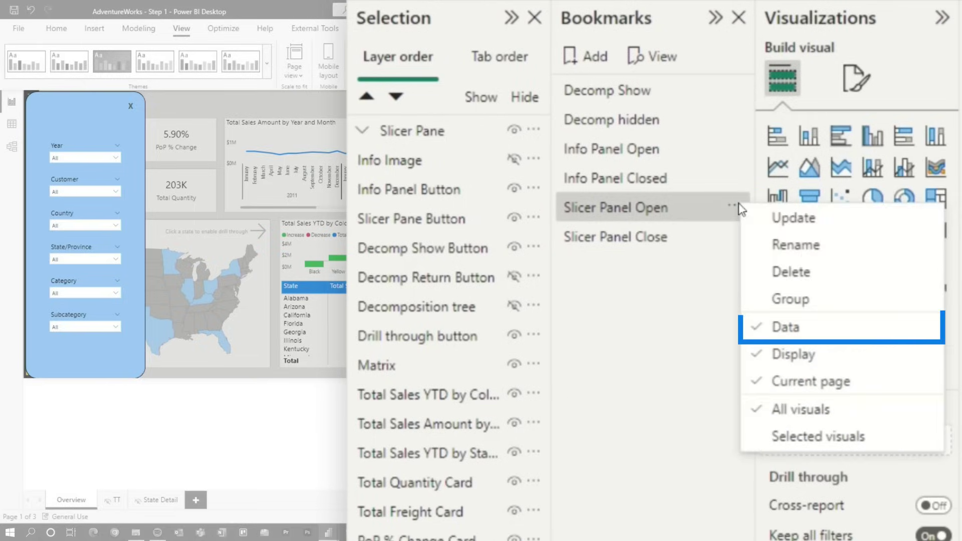
left_click(798, 327)
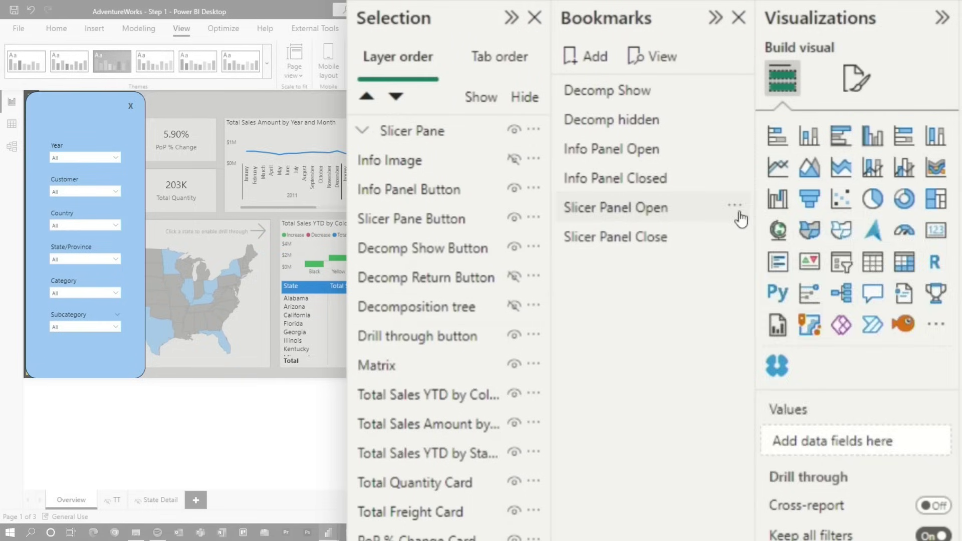
left_click(736, 206)
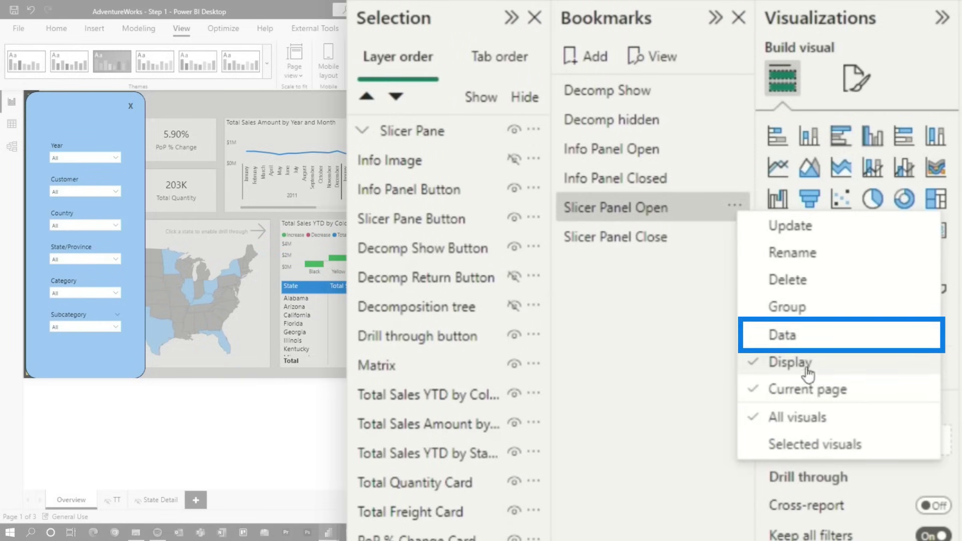
left_click(801, 391)
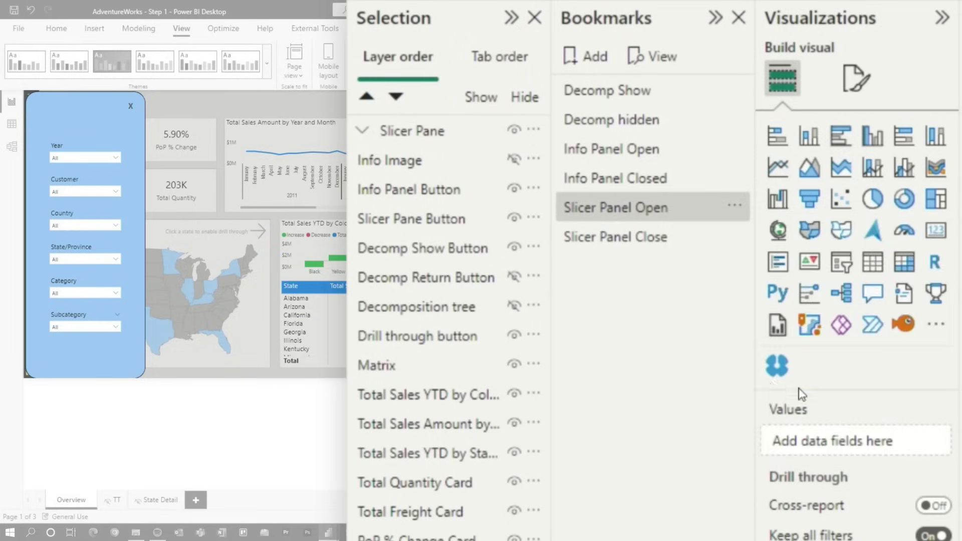
Limit the Slicer Panel Open bookmark to selected visuals with only the Slicer Pane group selected, and update the bookmark
left_click(431, 140)
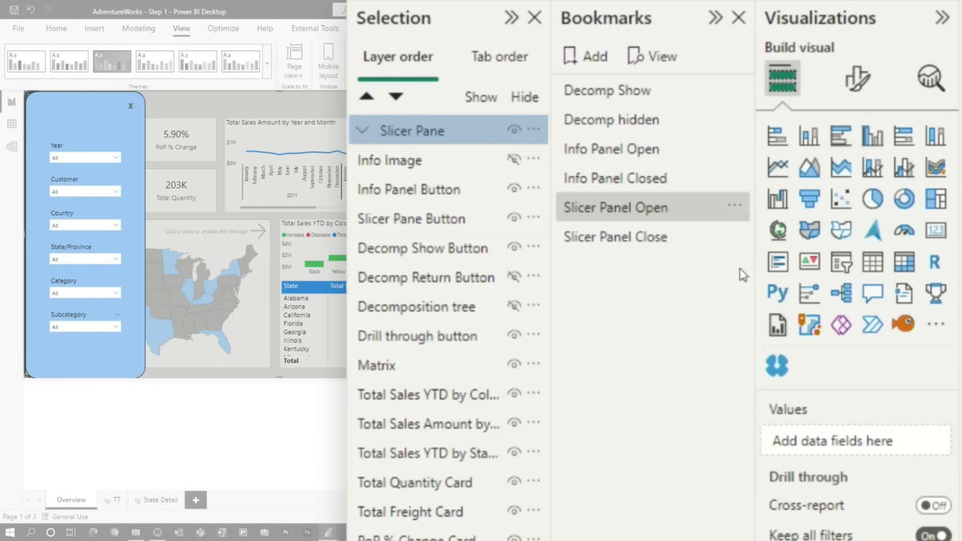
left_click(737, 208)
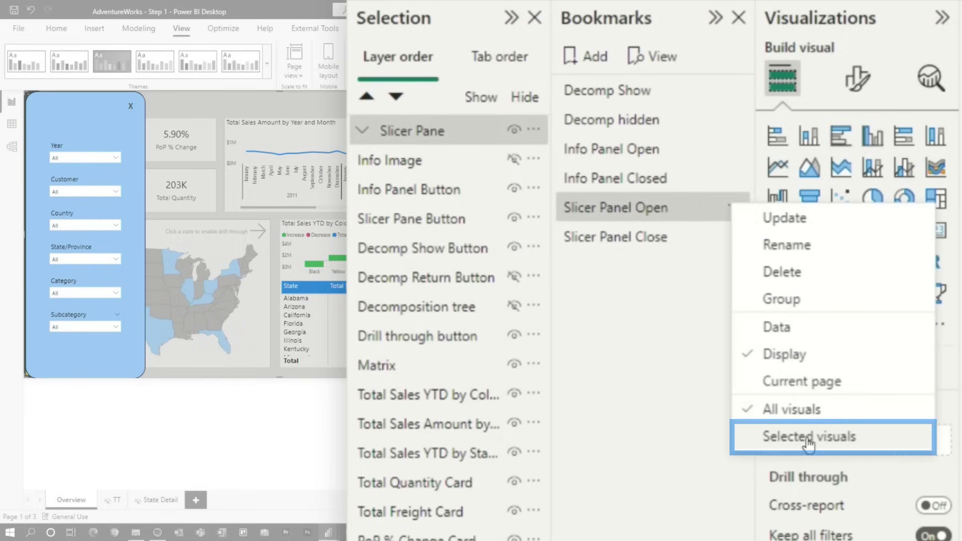
left_click(772, 437)
left_click(736, 206)
left_click(808, 227)
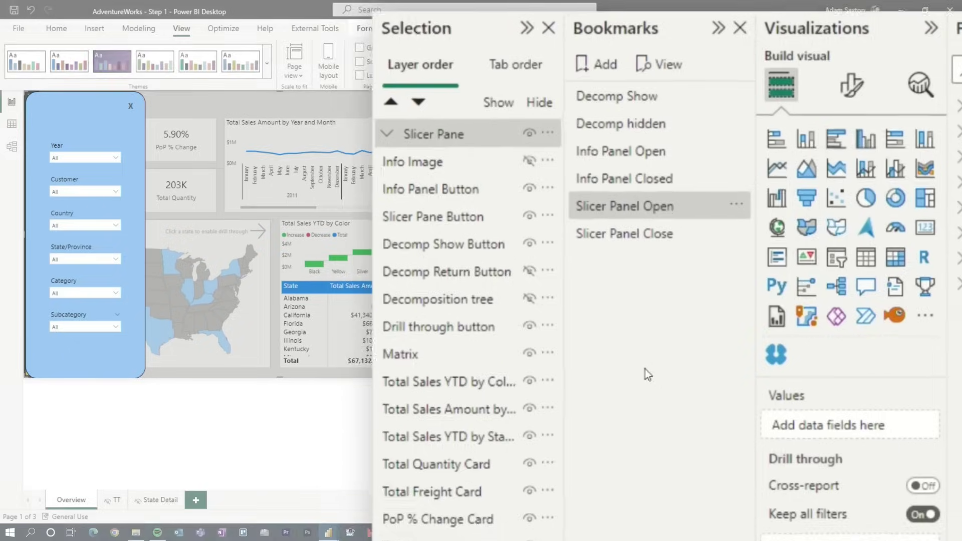
Apply the Slicer Panel Close bookmark and turn off its Data and Current page options
left_click(615, 240)
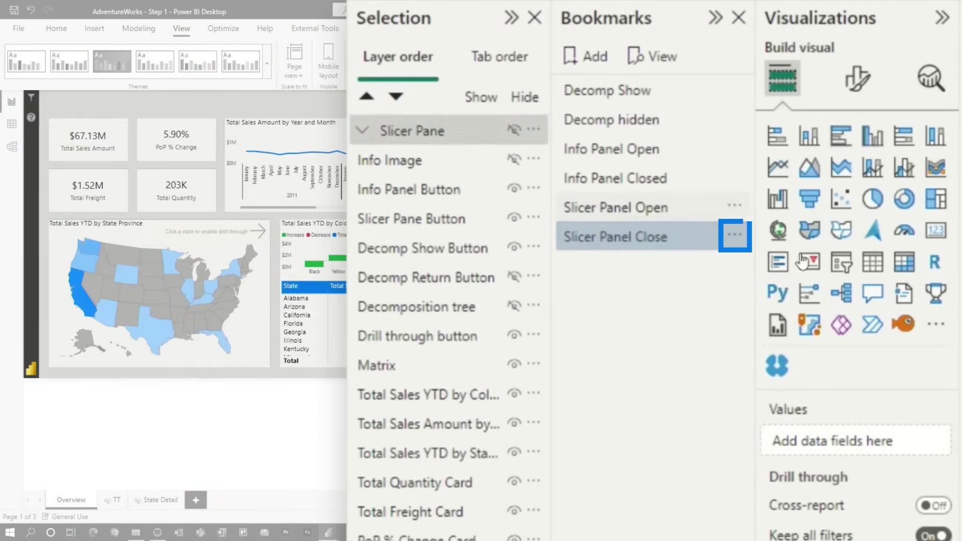
left_click(736, 236)
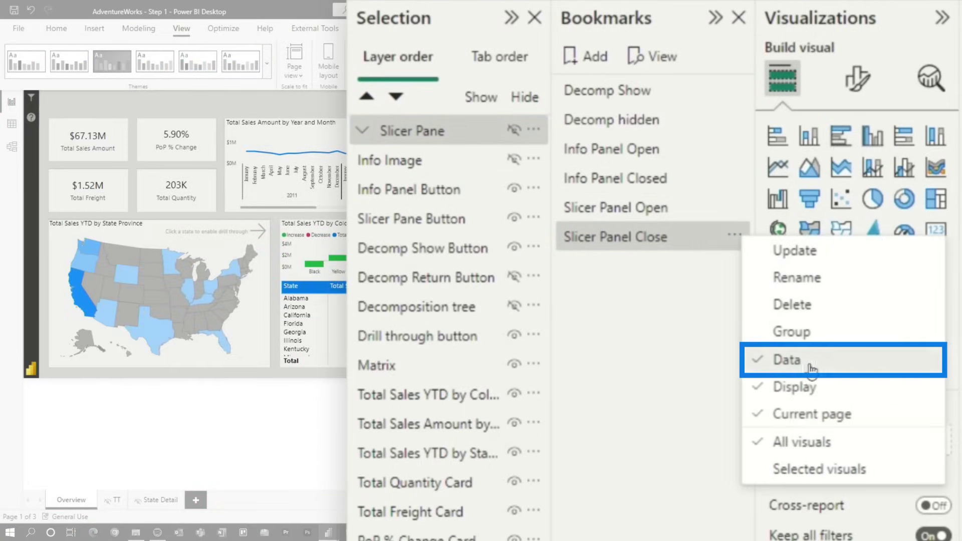
left_click(811, 369)
left_click(735, 236)
left_click(821, 419)
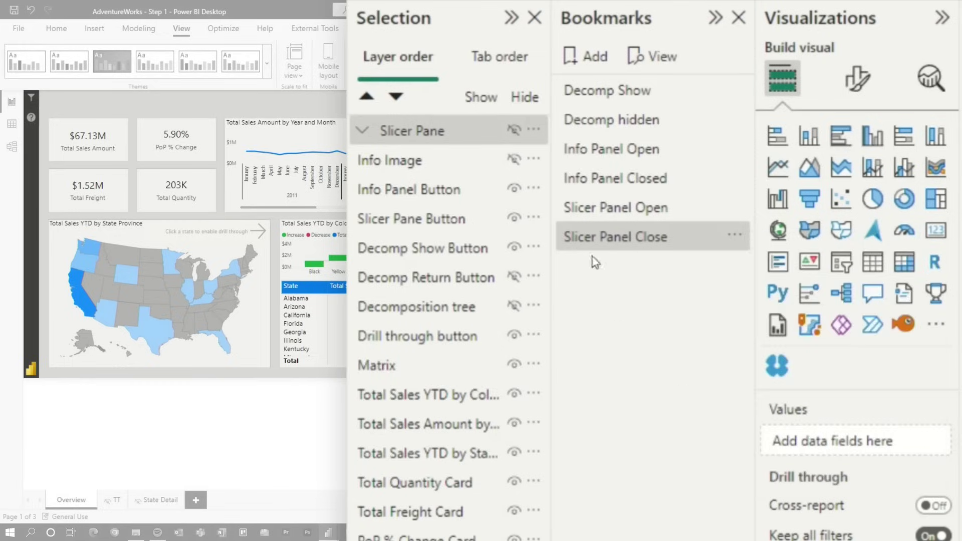
Limit the Slicer Panel Close bookmark to selected visuals with the Slicer Pane group selected, and update the bookmark
left_click(732, 236)
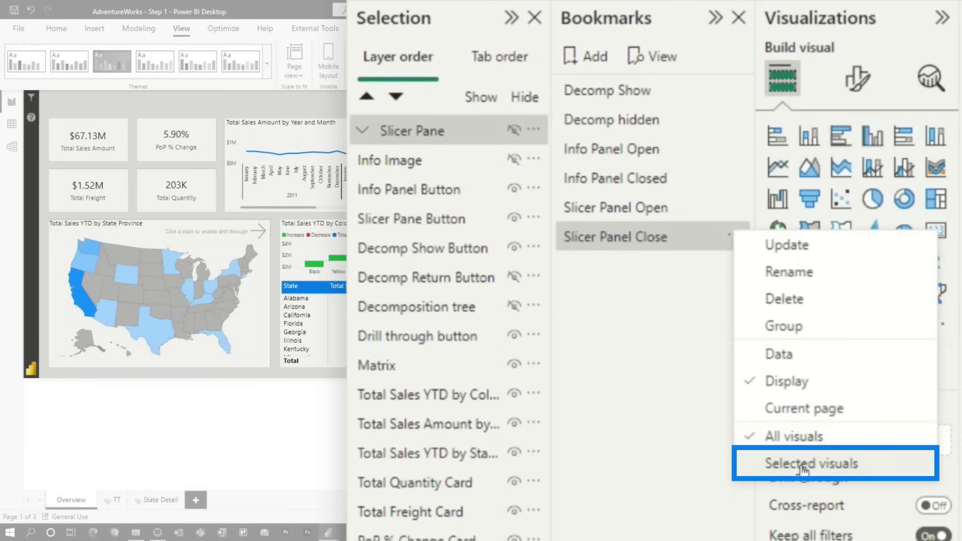
left_click(805, 462)
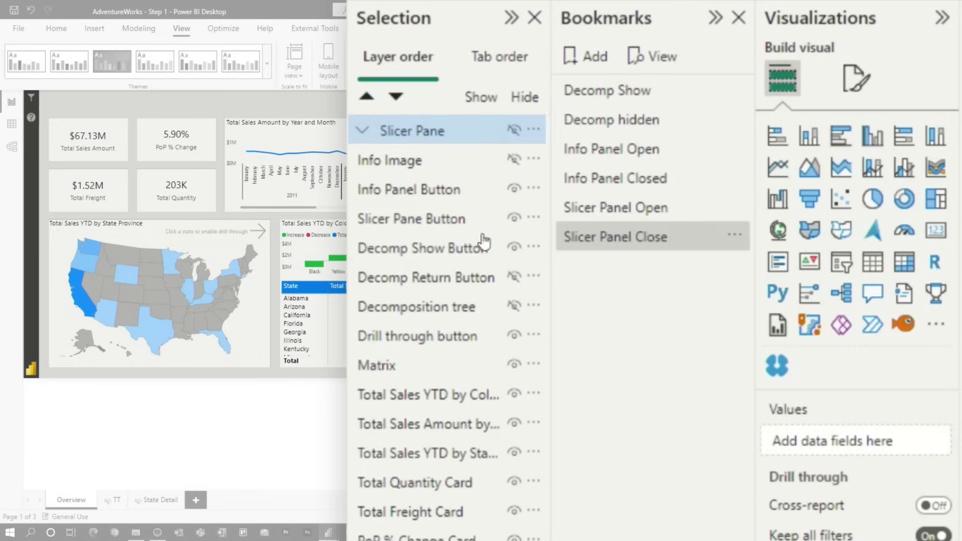
left_click(735, 236)
left_click(834, 259)
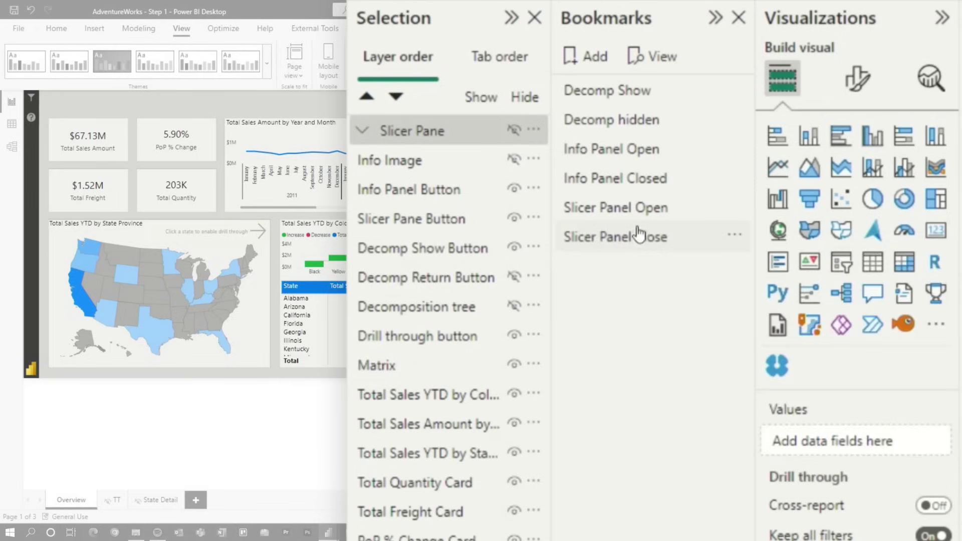
Test the slicer pane bookmarks by applying Slicer Panel Open, Slicer Panel Close and Slicer Panel Open again
left_click(637, 217)
left_click(623, 238)
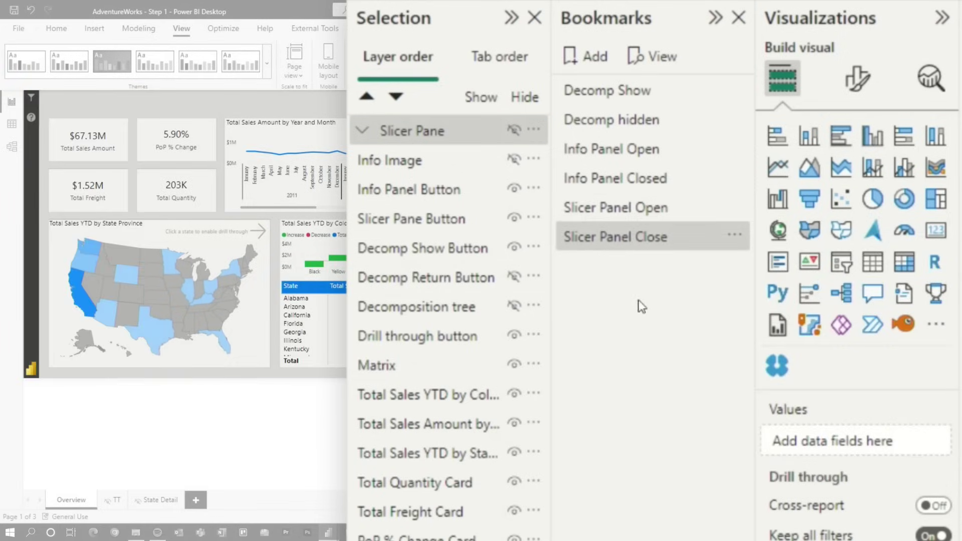
left_click(616, 208)
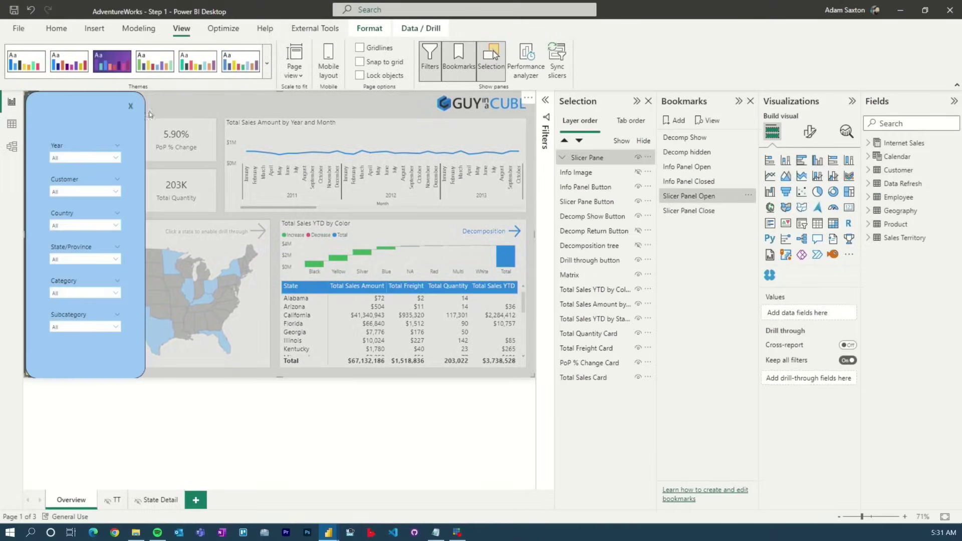
Turn on the action for the slicer pane's X button and assign it the Slicer Panel Close bookmark
left_click(130, 106)
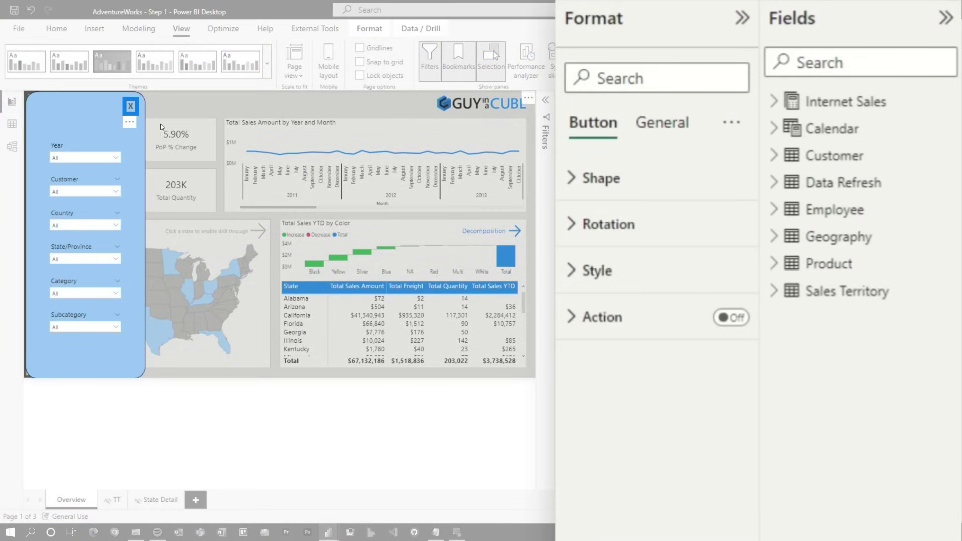
left_click(722, 321)
scroll(616, 280, "down", 2)
left_click(616, 217)
left_click(638, 224)
left_click(656, 278)
left_click(657, 282)
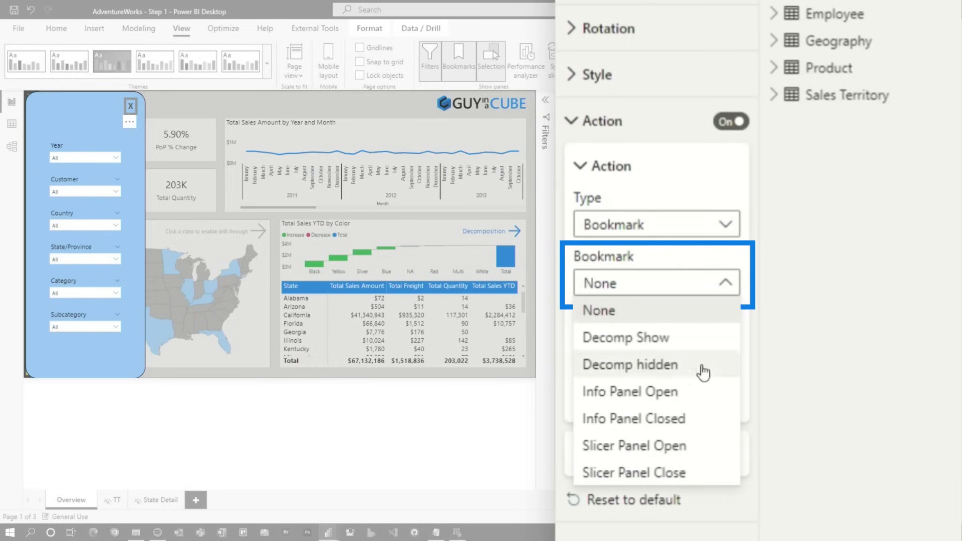
left_click(680, 480)
Turn on the action for the transparent shape covering the page behind the slicer pane, with type Bookmark and Slicer Panel Close
left_click(334, 107)
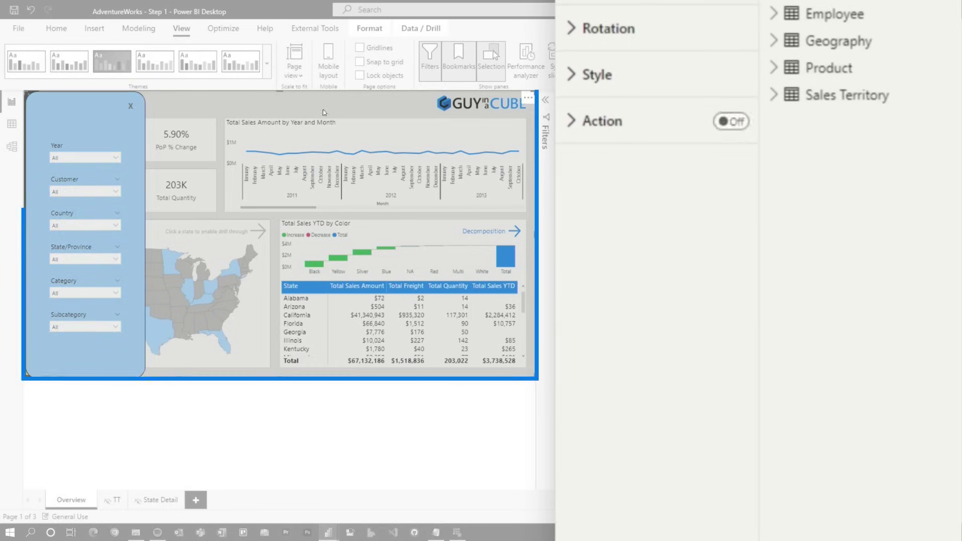
left_click(731, 122)
left_click(623, 125)
left_click(702, 225)
left_click(656, 271)
left_click(657, 283)
left_click(652, 473)
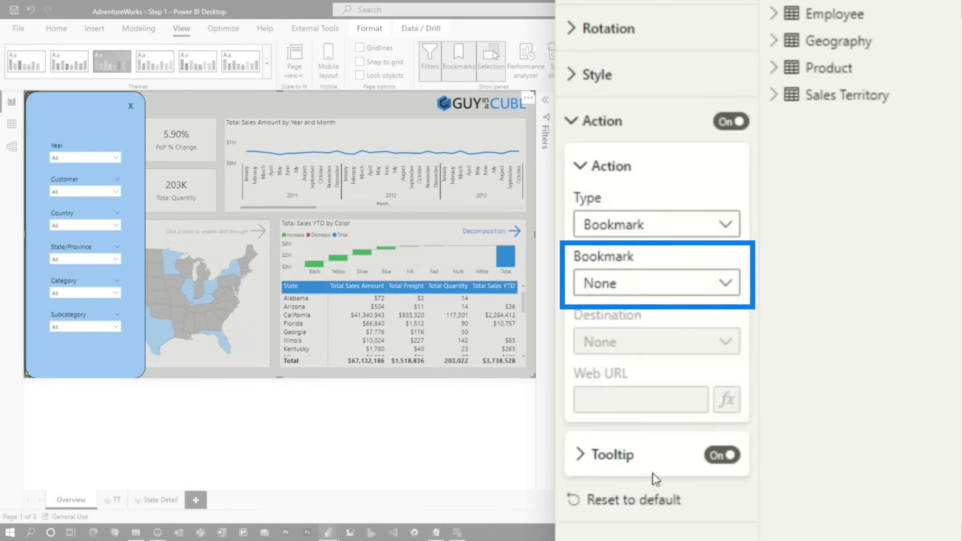
Apply the Slicer Panel Close bookmark and assign the Slicer Panel Open bookmark to the Slicer Pane Button's action
left_click(692, 211)
left_click(705, 196)
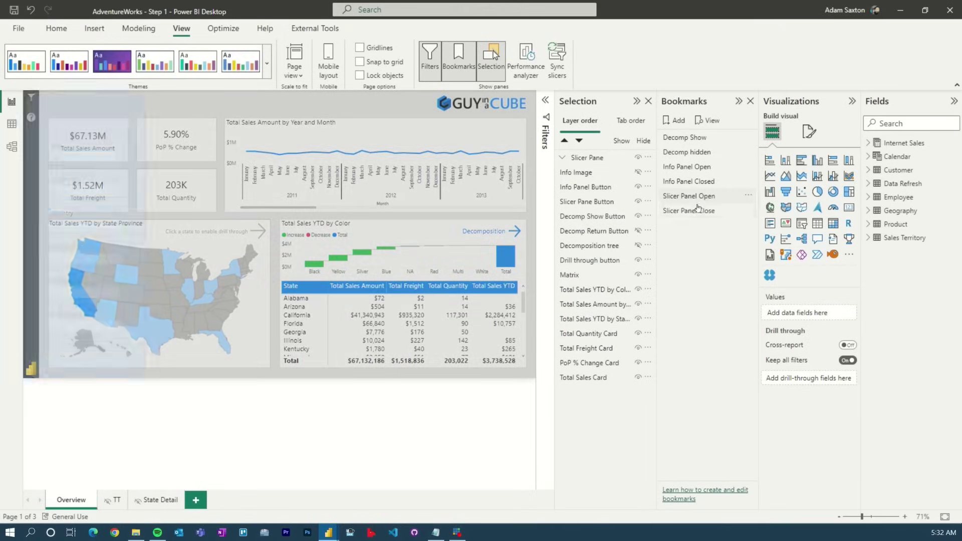
left_click(697, 211)
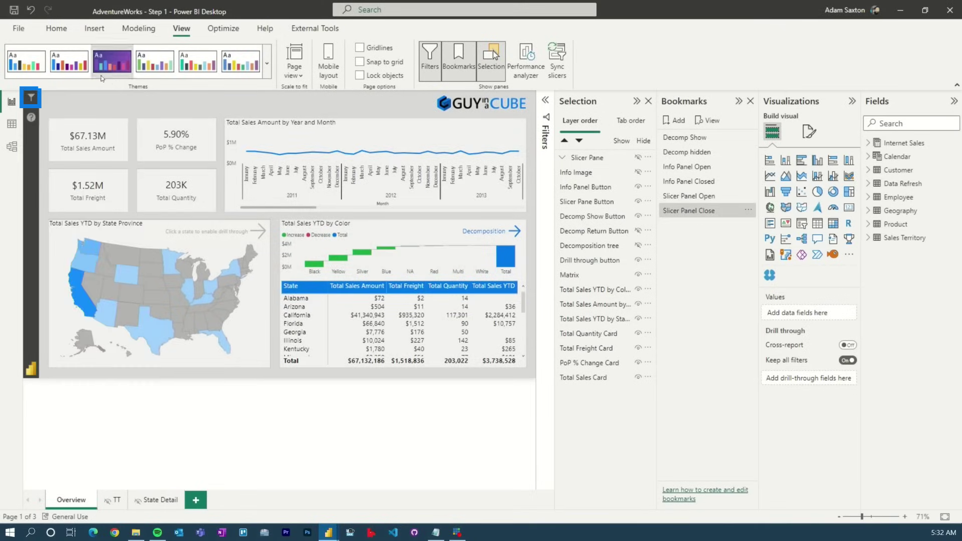
left_click(587, 201)
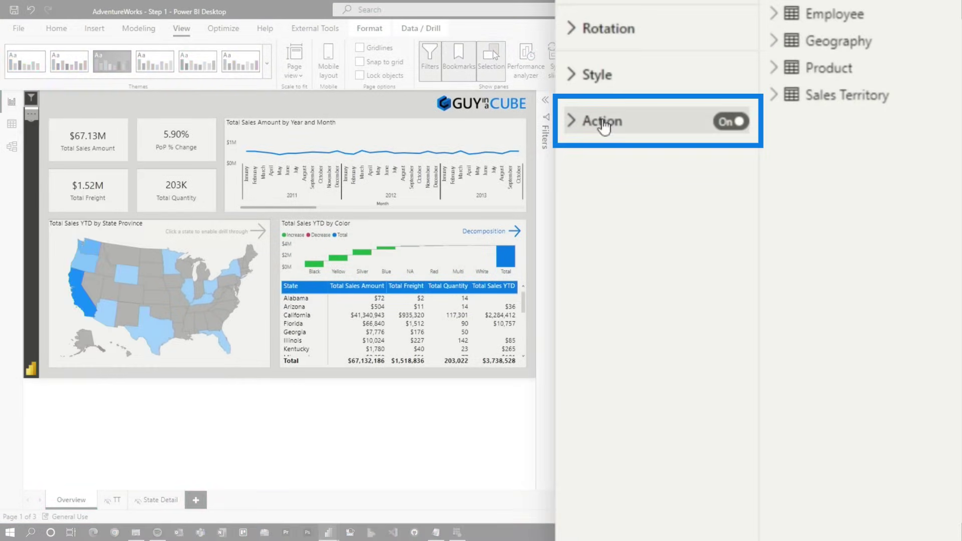
left_click(582, 132)
left_click(631, 290)
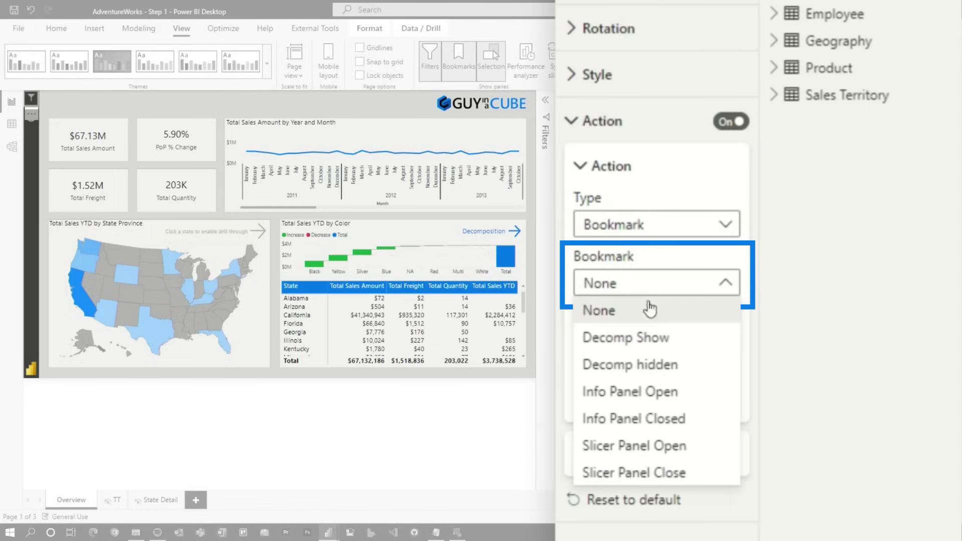
left_click(662, 454)
left_click(459, 60)
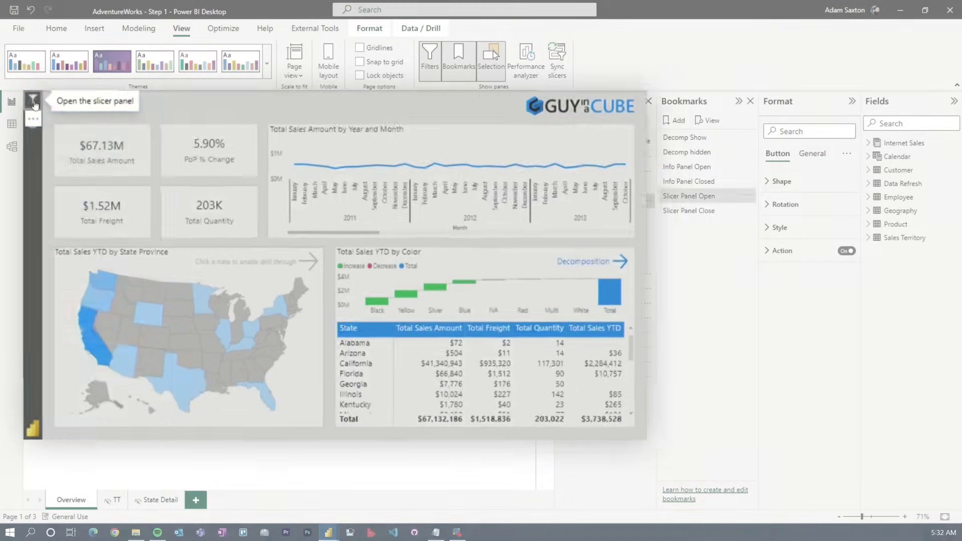
Test opening the slicer pane with the filter button and closing it with the X button and the page area outside the pane
left_click(34, 104, "ctrl")
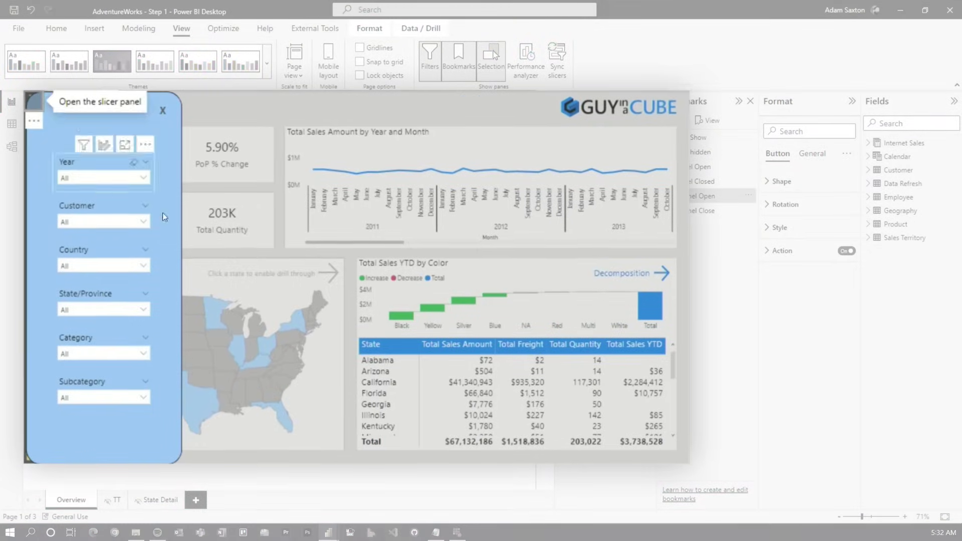
left_click(160, 115, "ctrl")
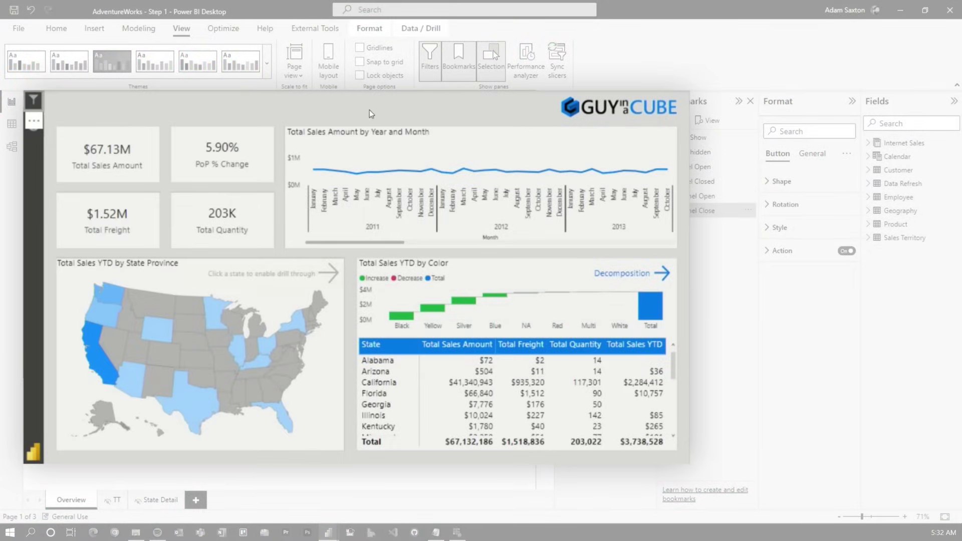
left_click(34, 103, "ctrl")
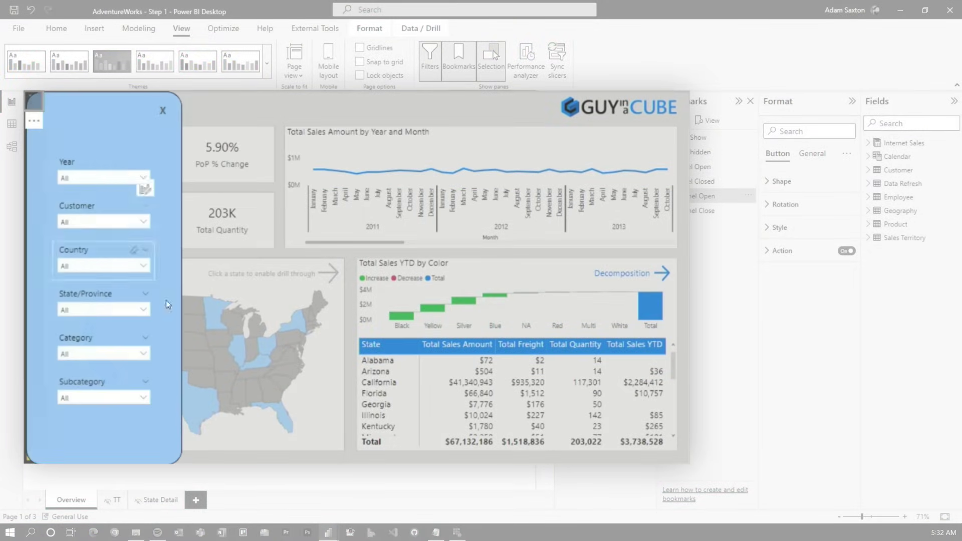
left_click(413, 117, "ctrl")
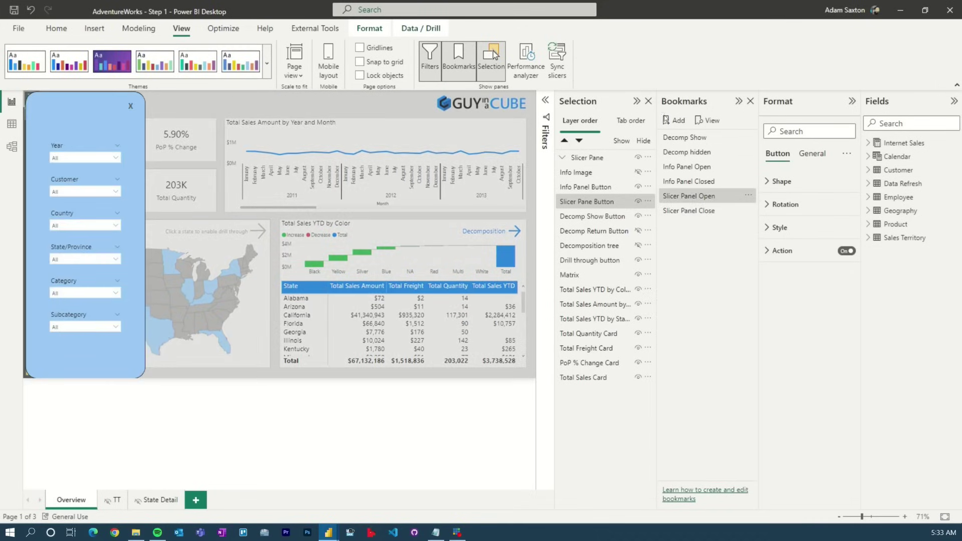
Close the Selection pane and display the Sync slicers pane
left_click(649, 102)
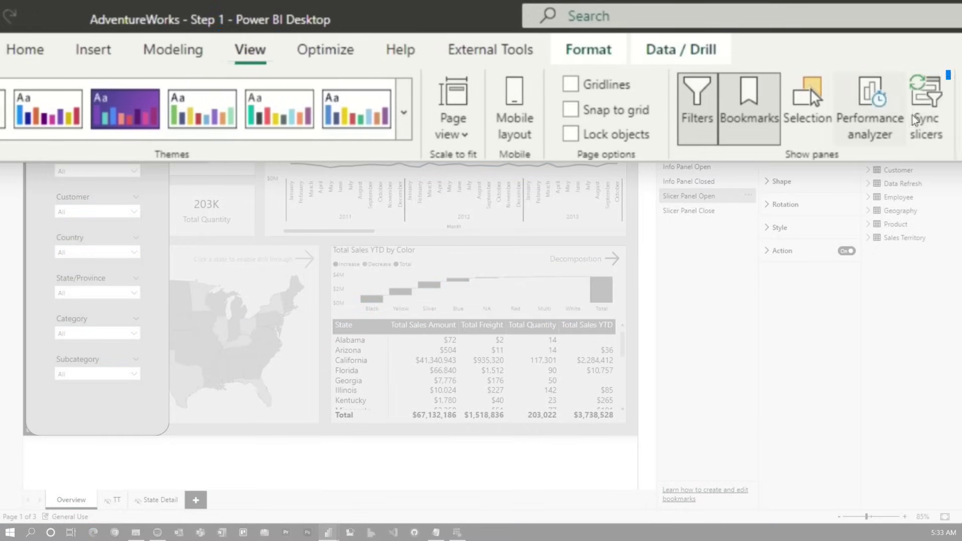
left_click(869, 110)
left_click(91, 114)
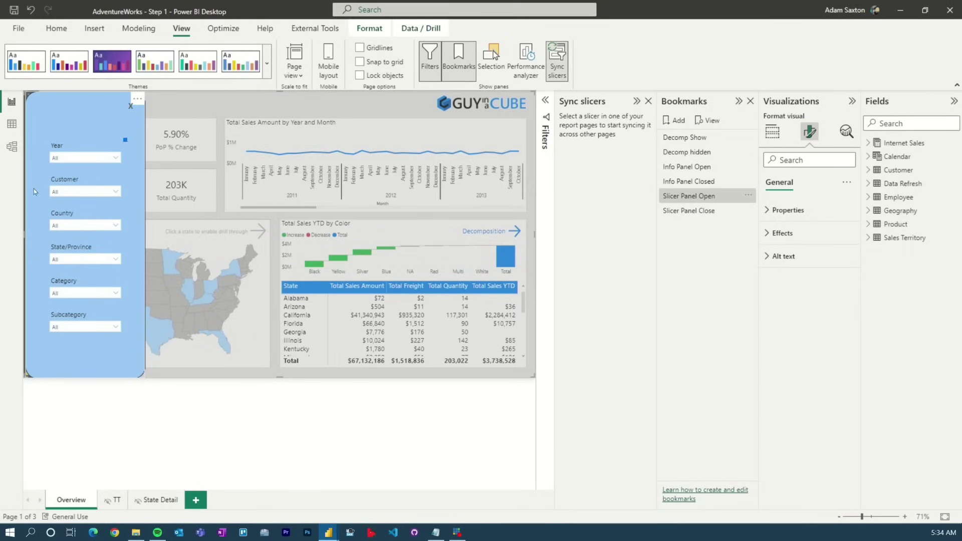
Sync the Year slicer across the Overview, TT and State Detail pages, and check the State/Province slicer's sync settings
left_click(85, 153)
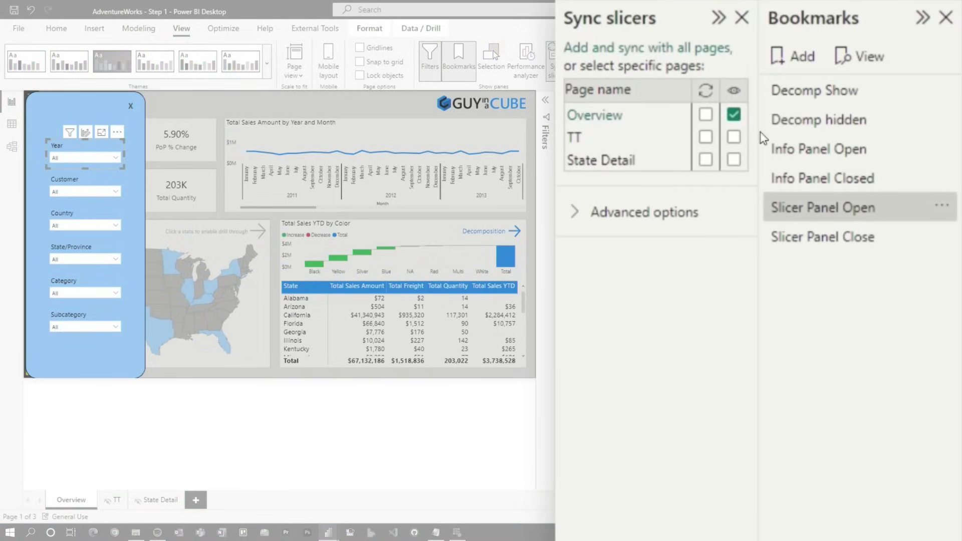
left_click(706, 114)
left_click(706, 137)
left_click(706, 159)
left_click(734, 137)
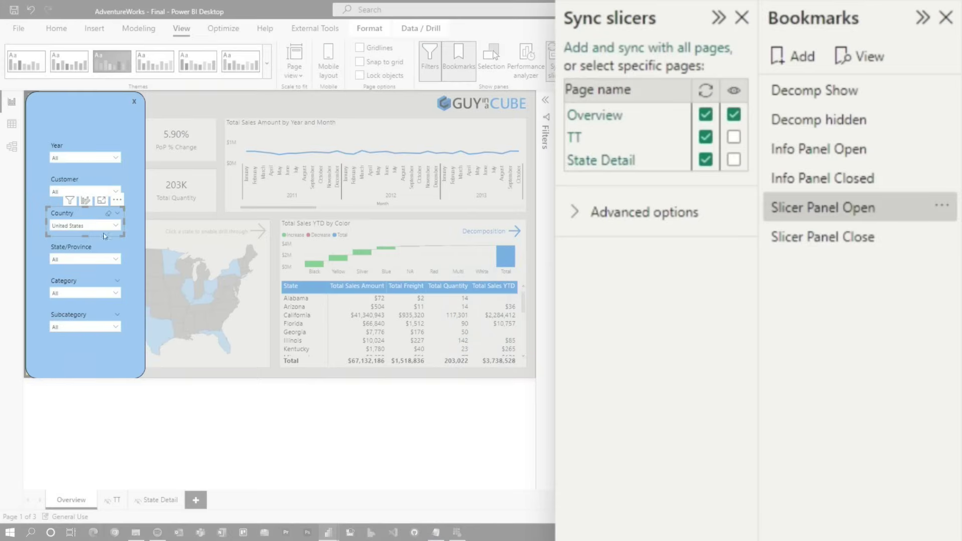
left_click(86, 252)
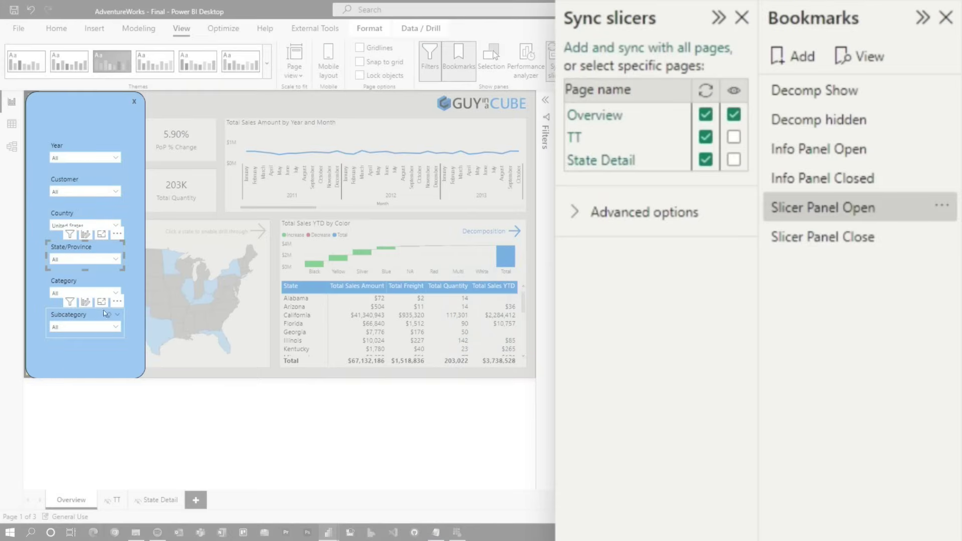